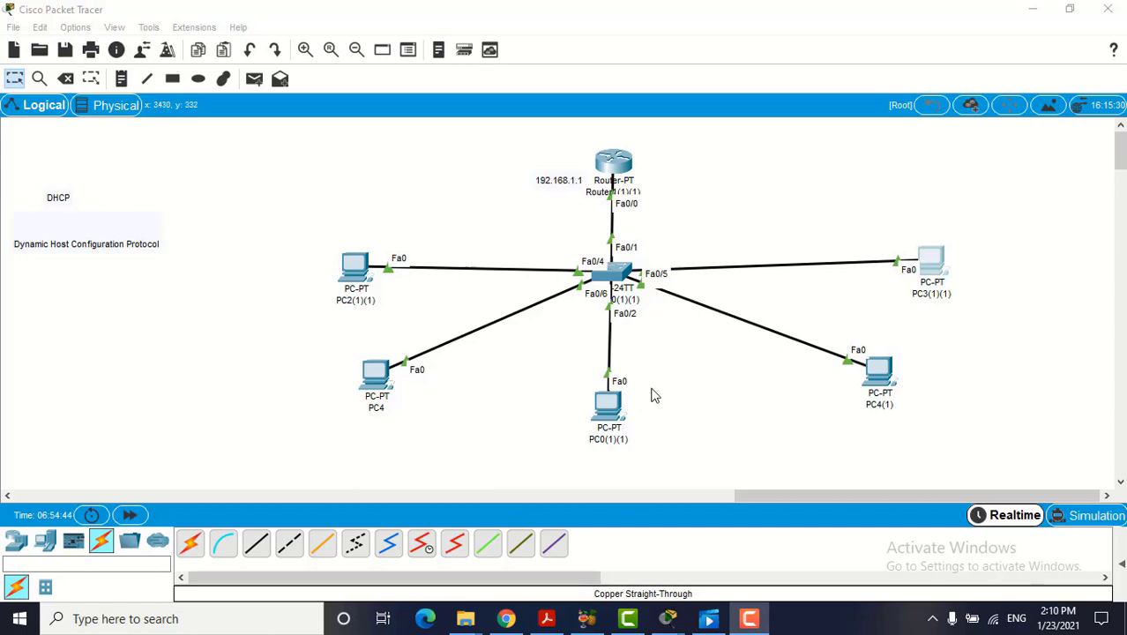
# - Check the IP configuration of PC3(1)(1) and PC4(1), closing each device window after viewing
pyautogui.click(931, 263)
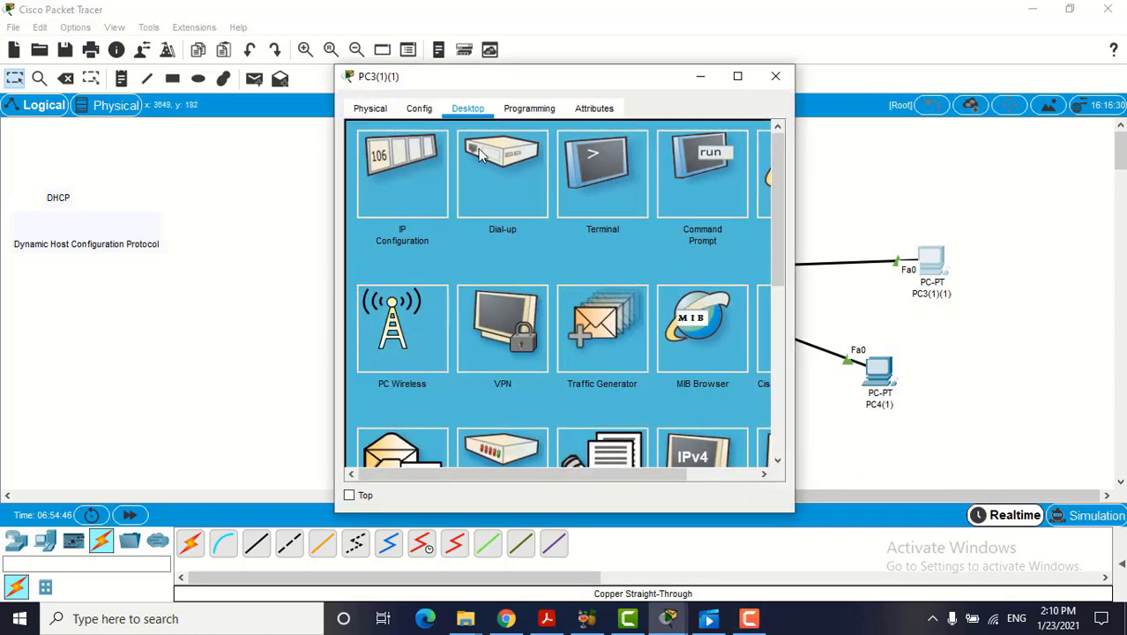
pyautogui.click(405, 160)
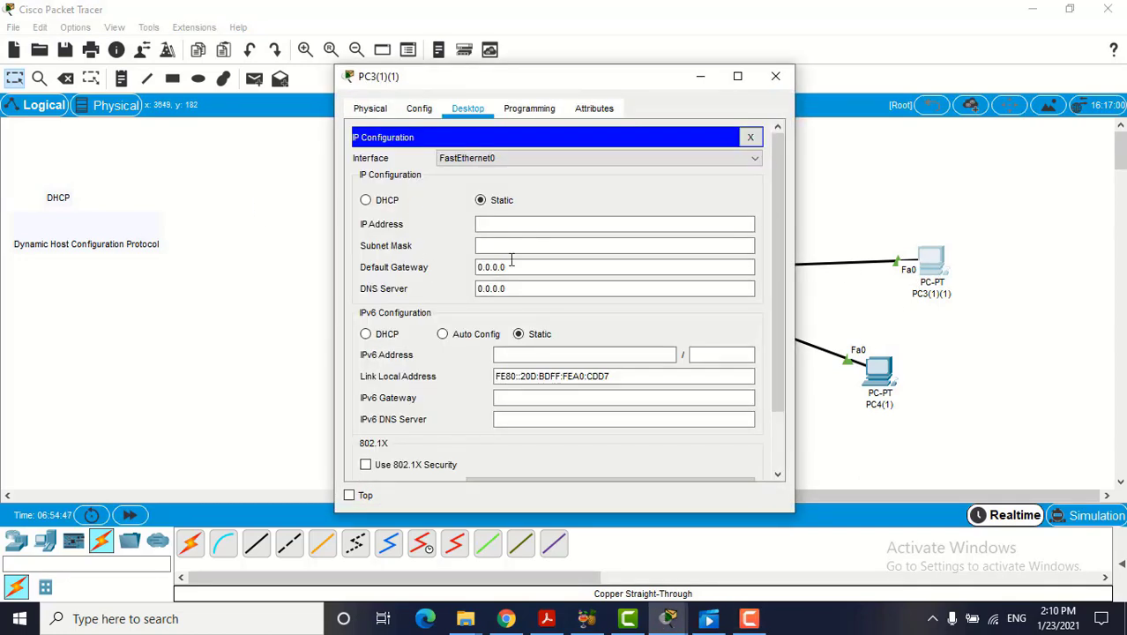
pyautogui.click(775, 76)
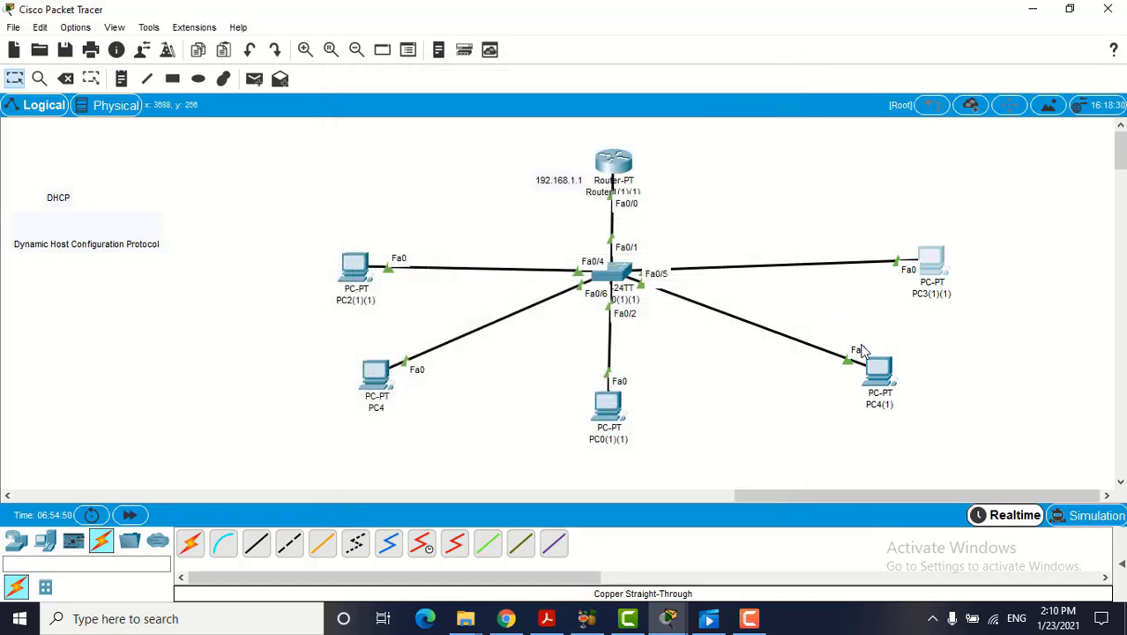
pyautogui.click(879, 370)
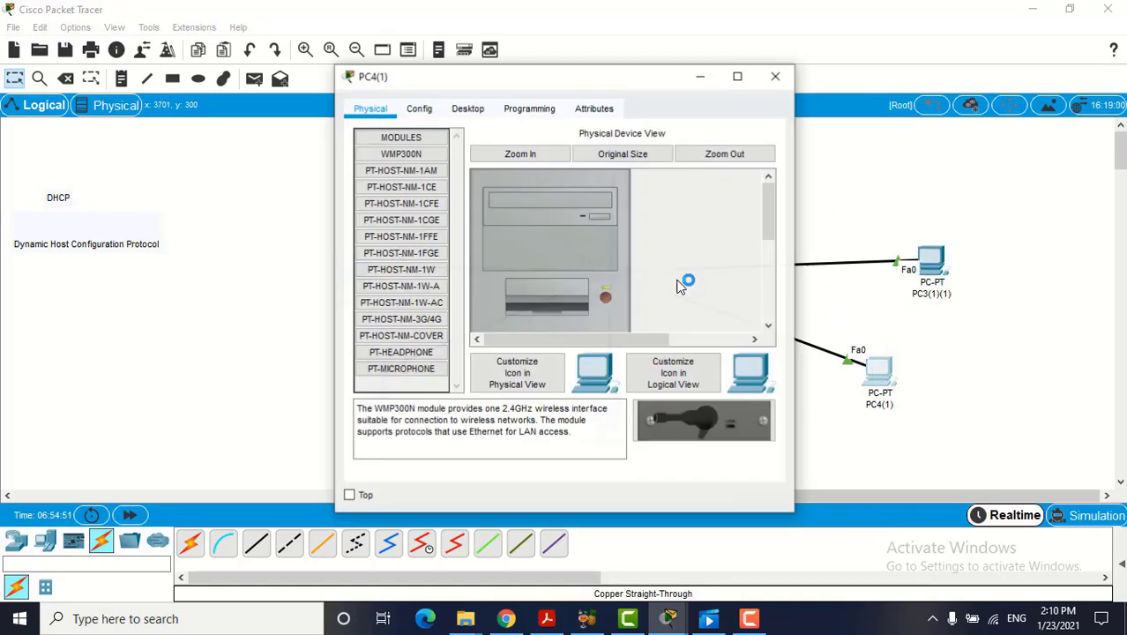
pyautogui.click(468, 107)
pyautogui.click(414, 162)
pyautogui.click(775, 77)
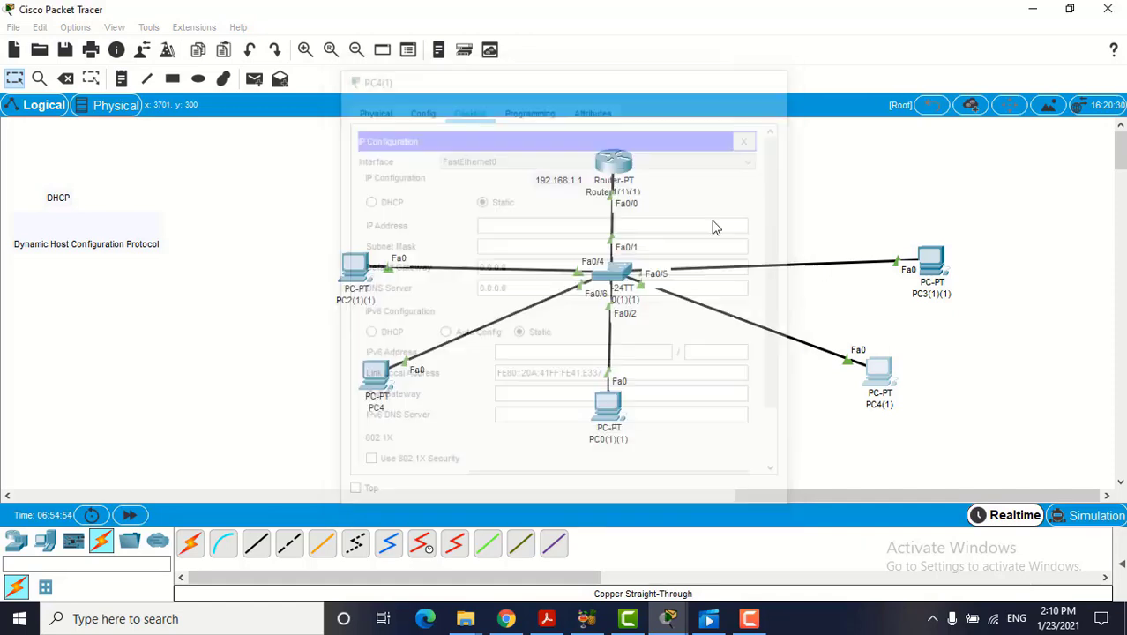
# - Check the IP configuration of PC0(1)(1) and close its device window
pyautogui.click(615, 435)
pyautogui.click(607, 404)
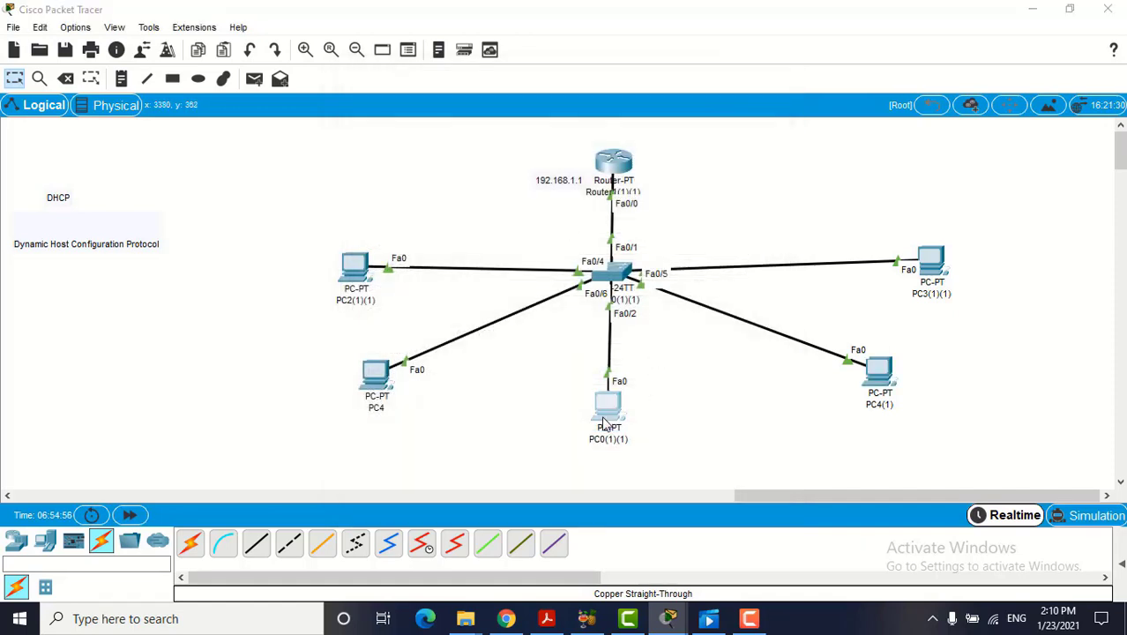
pyautogui.click(607, 404)
pyautogui.click(441, 192)
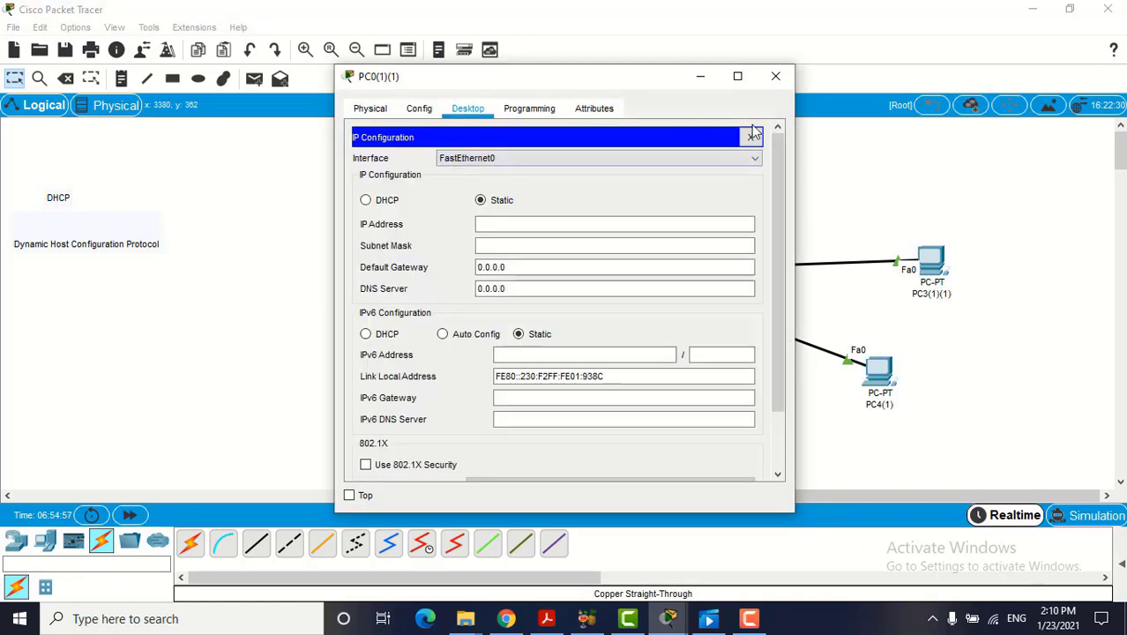
pyautogui.click(775, 76)
# - Check the IP configuration of PC4 and PC2(1)(1), closing each device window after viewing
pyautogui.click(372, 377)
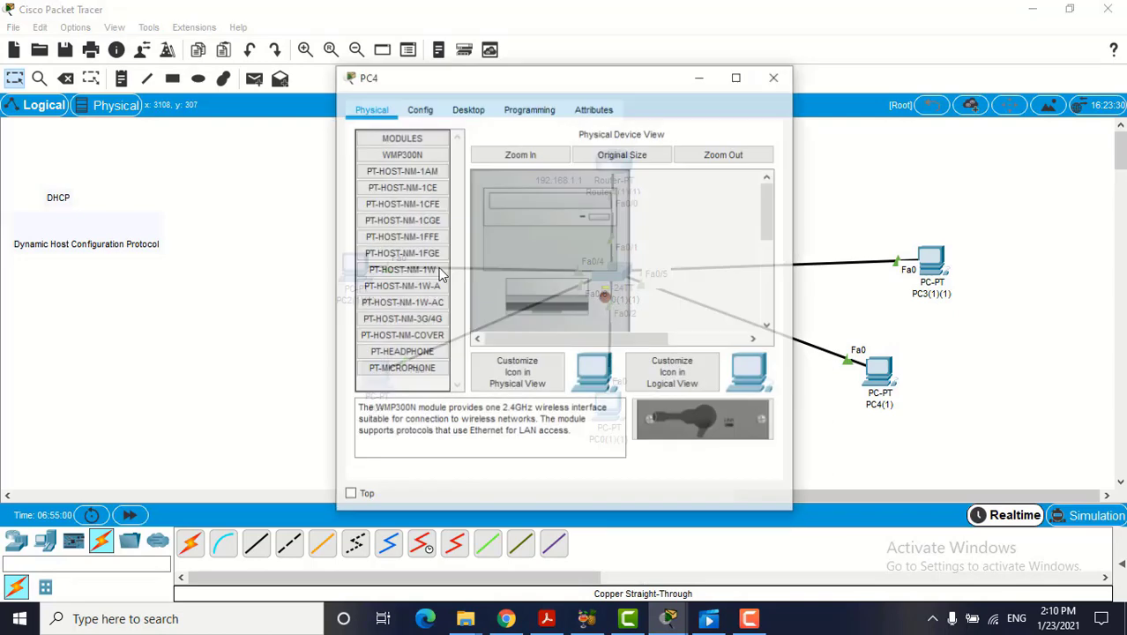
pyautogui.click(481, 110)
pyautogui.click(420, 179)
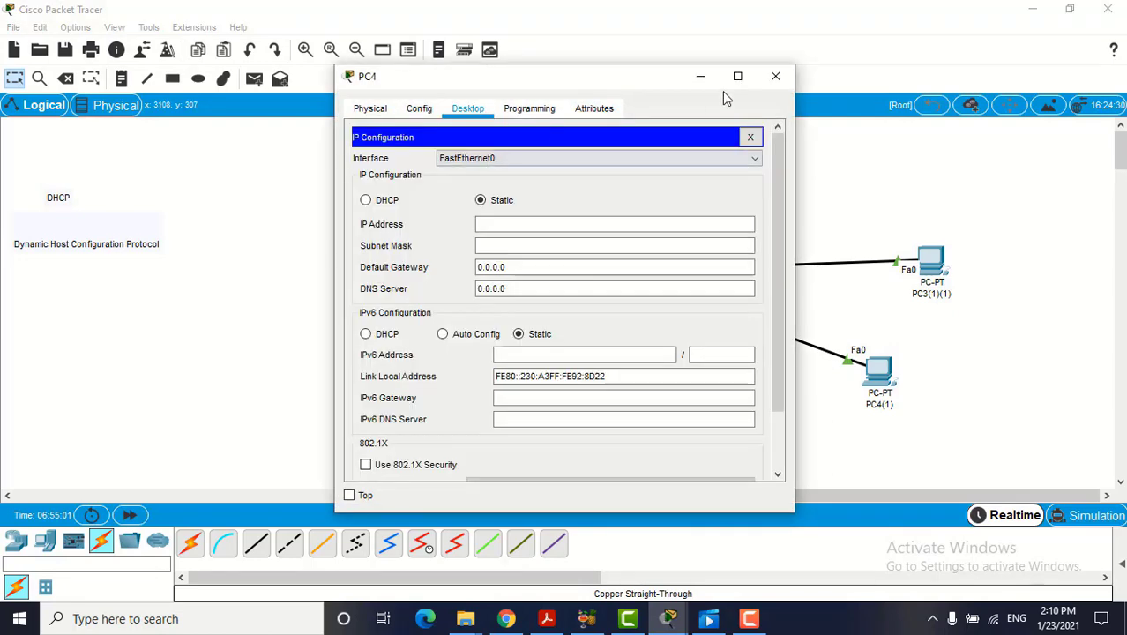
pyautogui.click(776, 76)
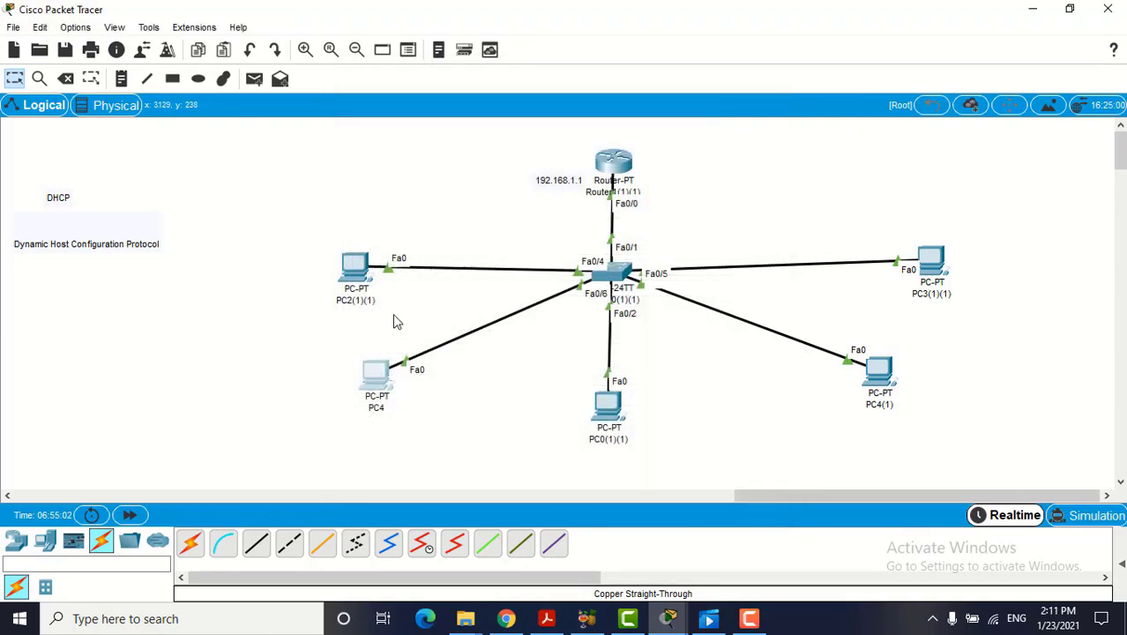
pyautogui.click(354, 268)
pyautogui.click(396, 189)
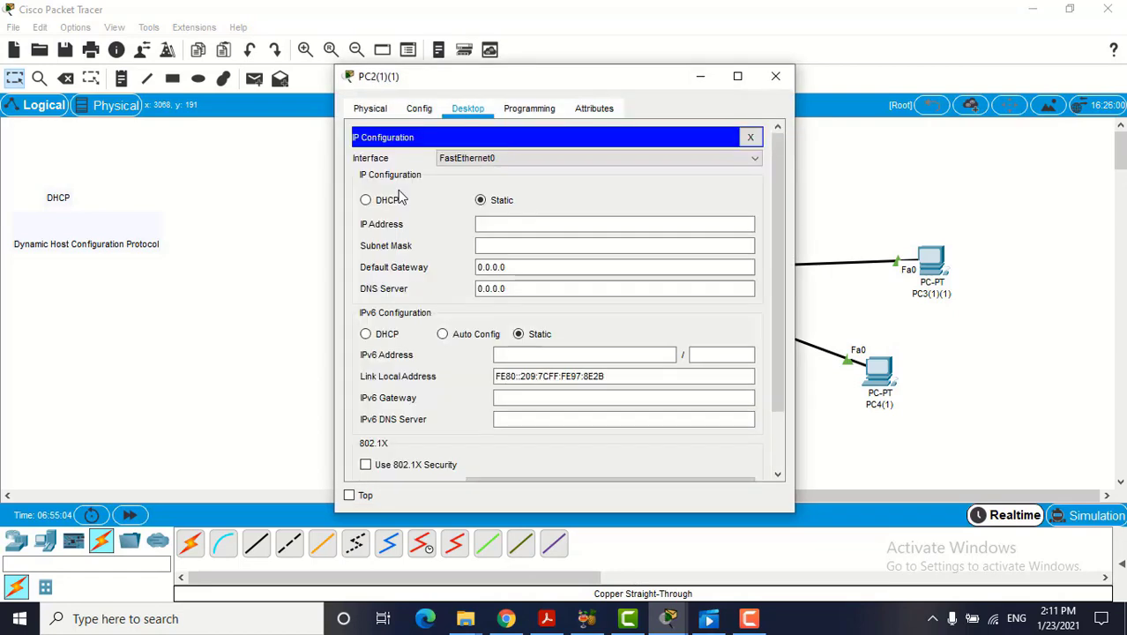
pyautogui.click(776, 77)
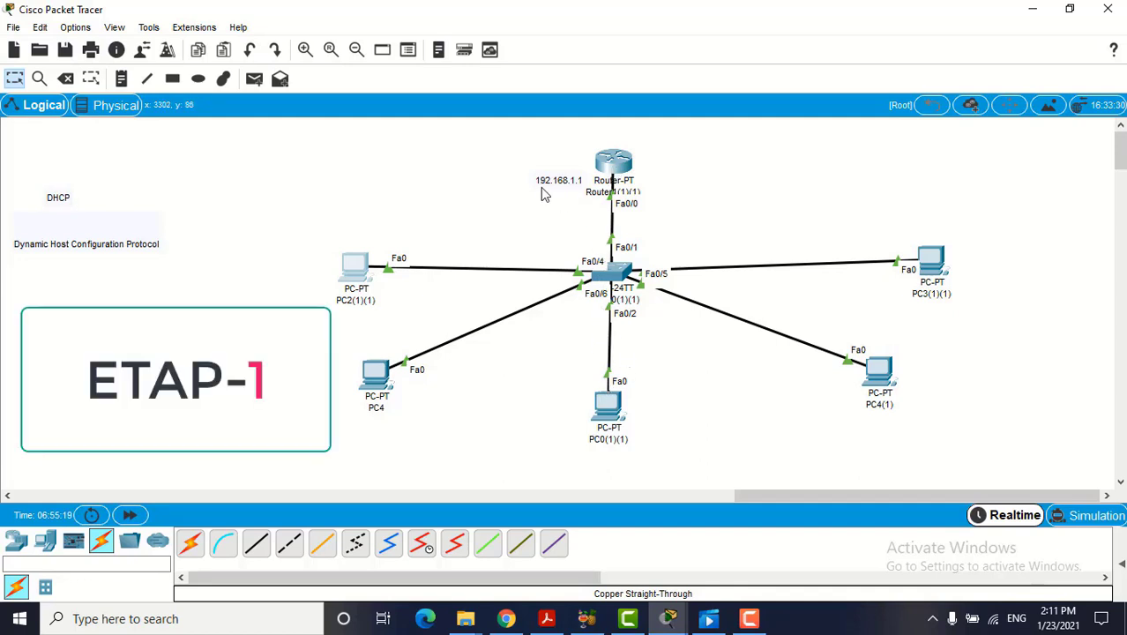
# - Open the router's command line and enter global configuration mode with "conf t"
pyautogui.doubleClick(559, 180)
pyautogui.click(615, 166)
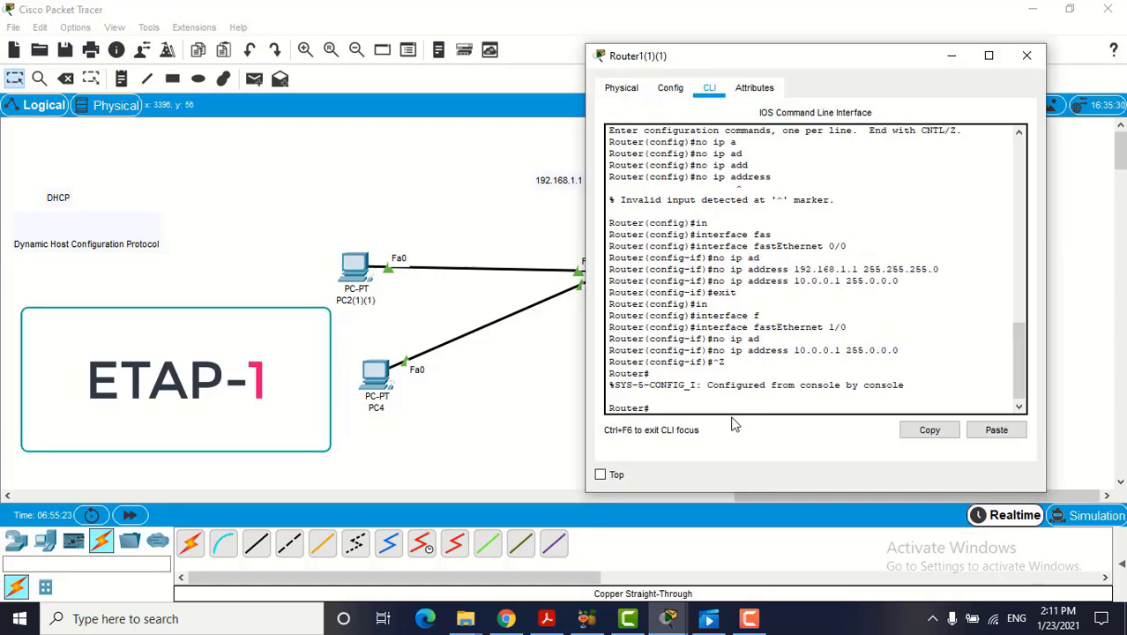
pyautogui.write('conf')
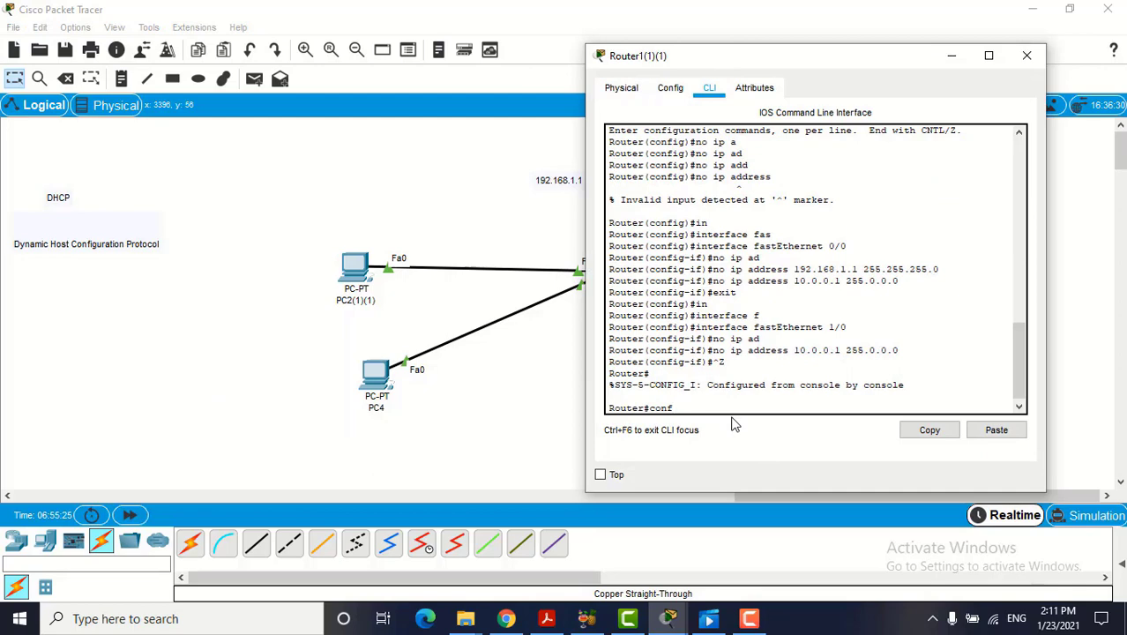
pyautogui.write(' t')
pyautogui.press('Return')
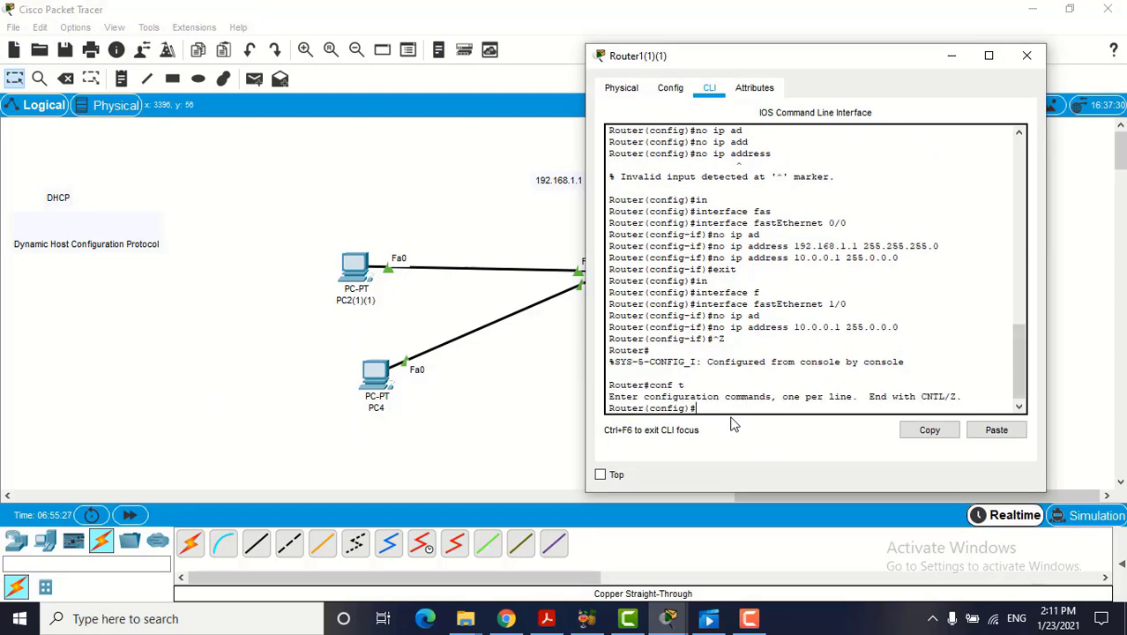
# - Enter interface configuration mode for the router's fastEthernet 0/0 port, moving the router window clear of the port labels
pyautogui.write('in')
pyautogui.press('Tab')
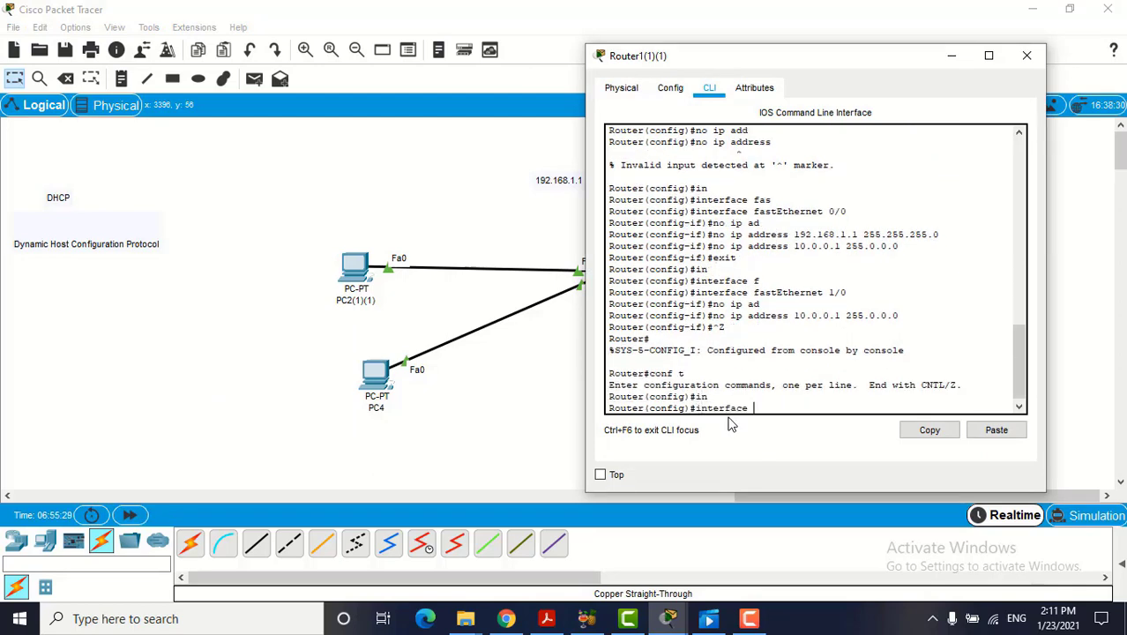
pyautogui.write('fa')
pyautogui.press('Tab')
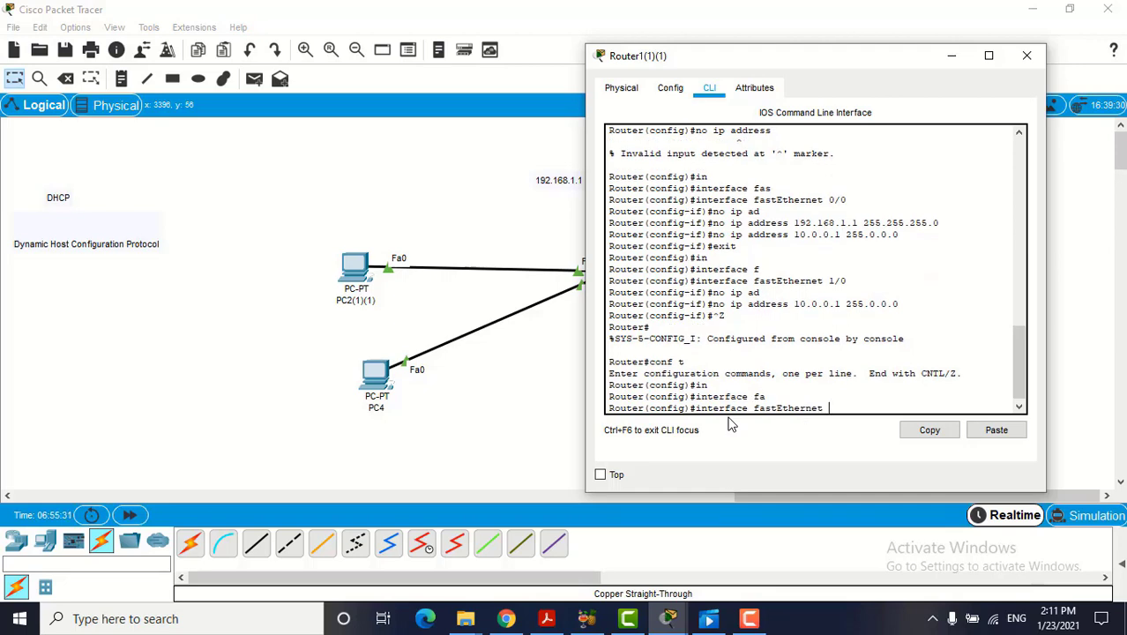
pyautogui.write('0/0')
pyautogui.moveTo(829, 58); pyautogui.dragTo(895, 70)
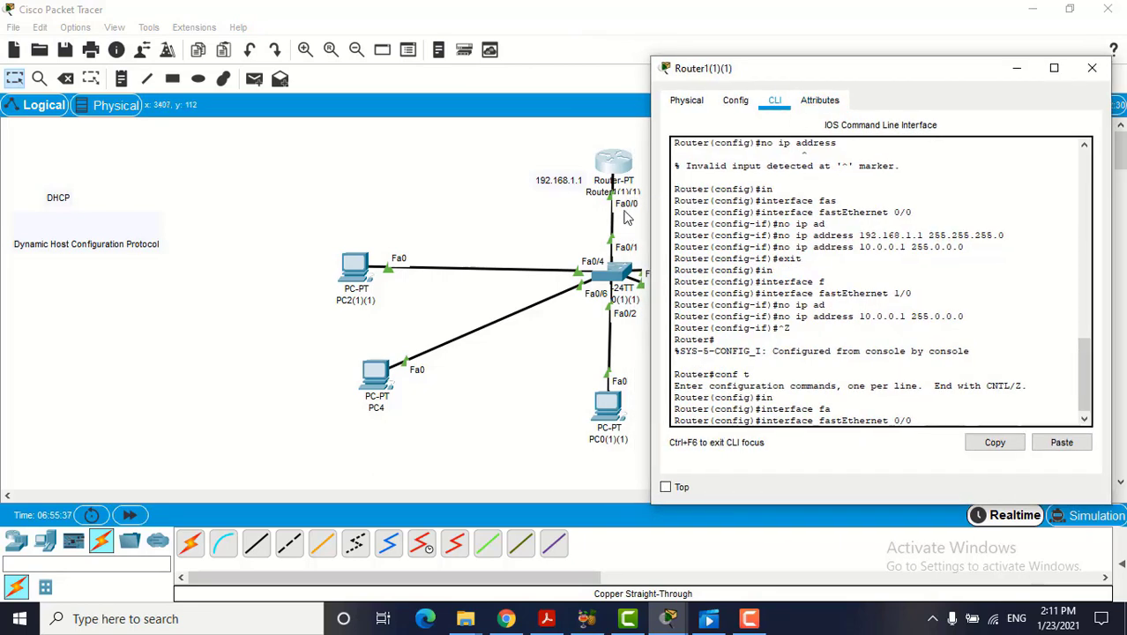
pyautogui.press('Return')
# - Assign IP address 192.168.1.1 with mask 255.255.255.0 to the fastEthernet 0/0 interface and check the router's port summary
pyautogui.write('ig-if)#i')
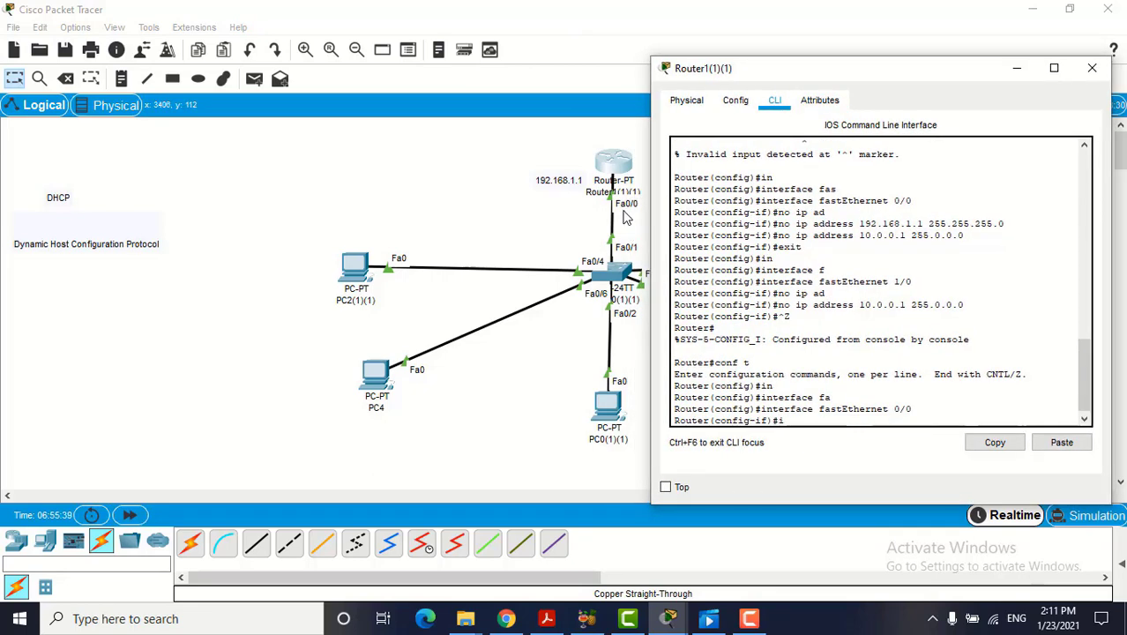
pyautogui.write('p ad')
pyautogui.press('Tab')
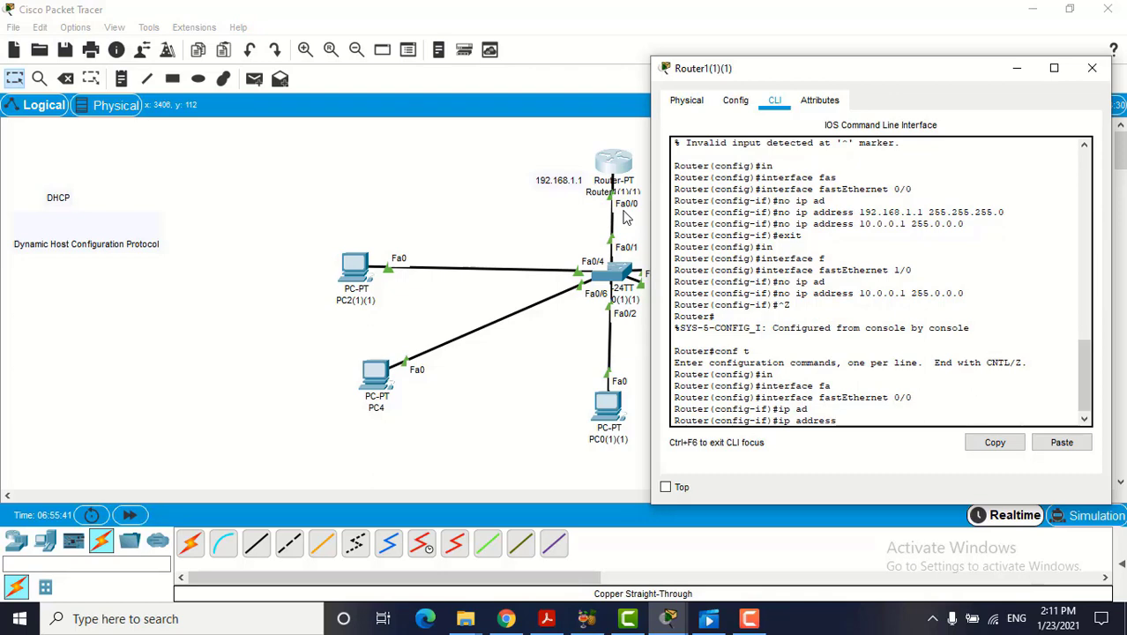
pyautogui.write('192.168.1.')
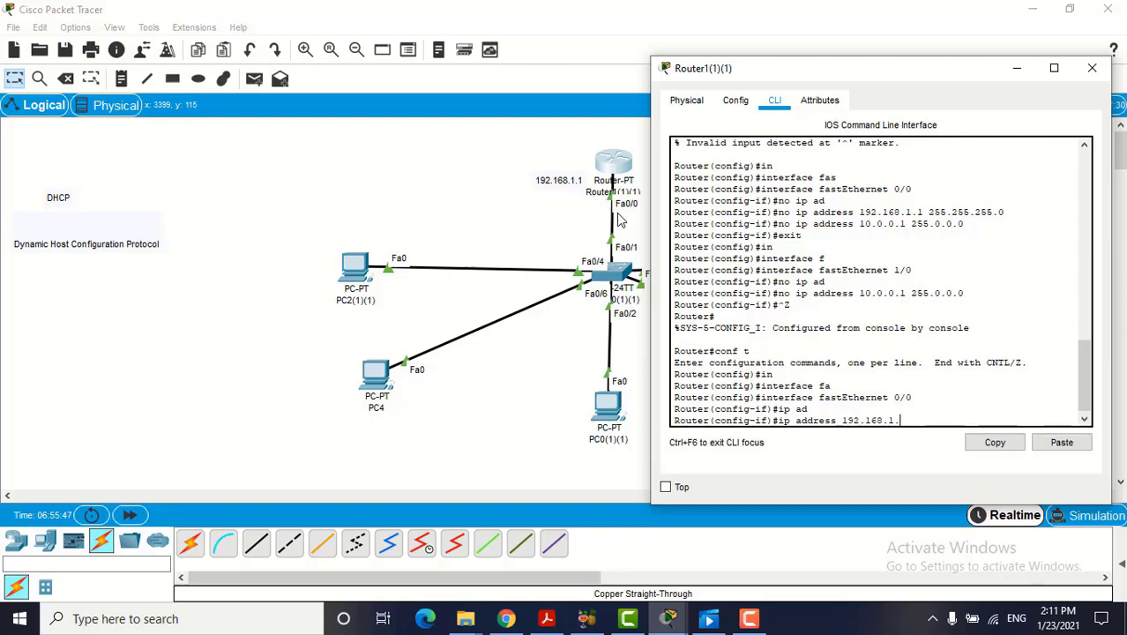
pyautogui.write('1 255.25')
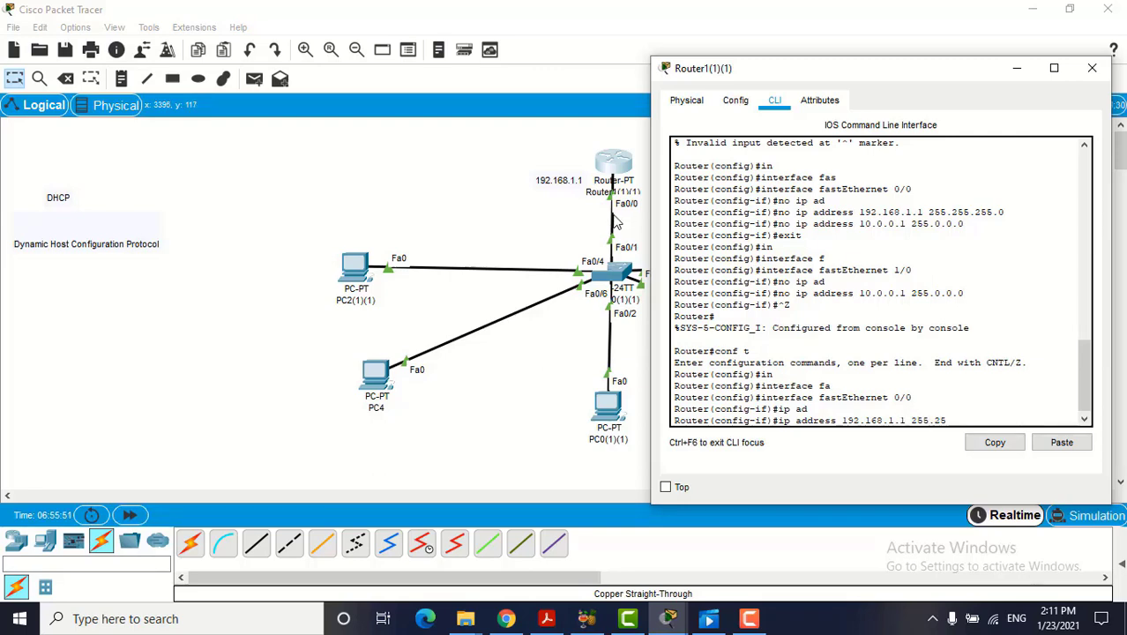
pyautogui.write('5.255.0')
pyautogui.press('Return')
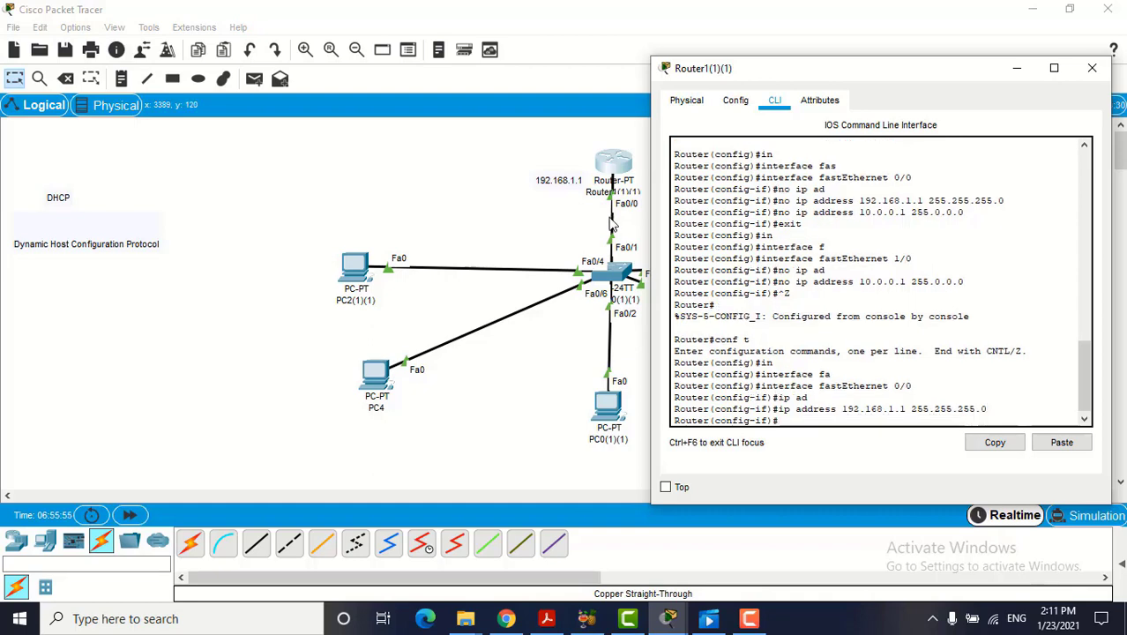
pyautogui.click(1017, 68)
pyautogui.moveTo(600, 167)
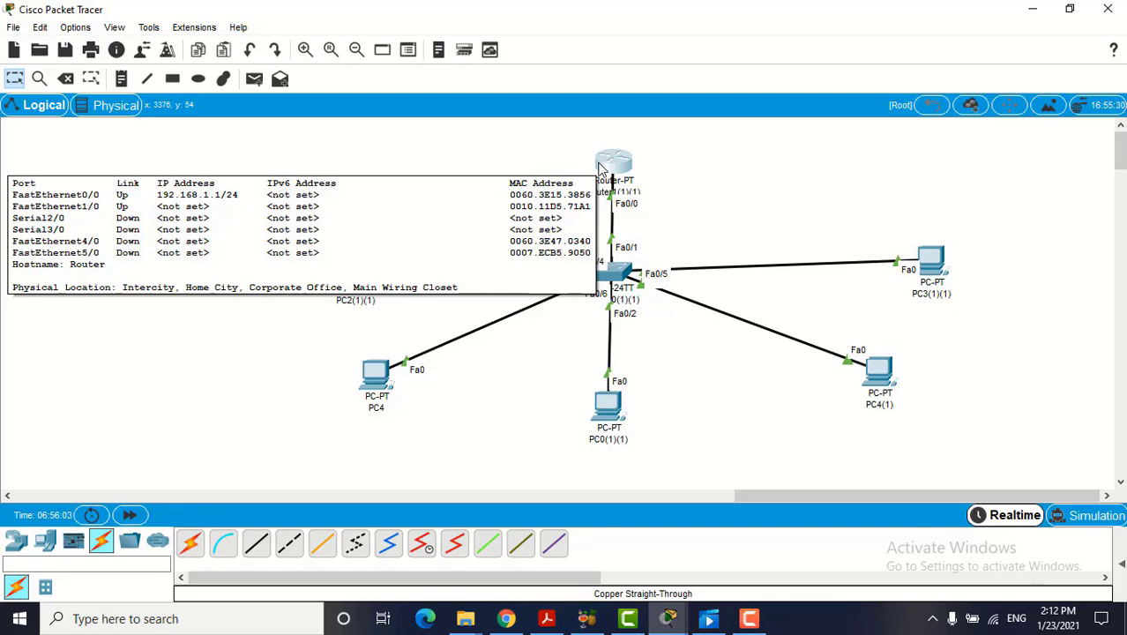
# - Return the router to global configuration mode and create a DHCP pool named "salomon"
pyautogui.click(623, 200)
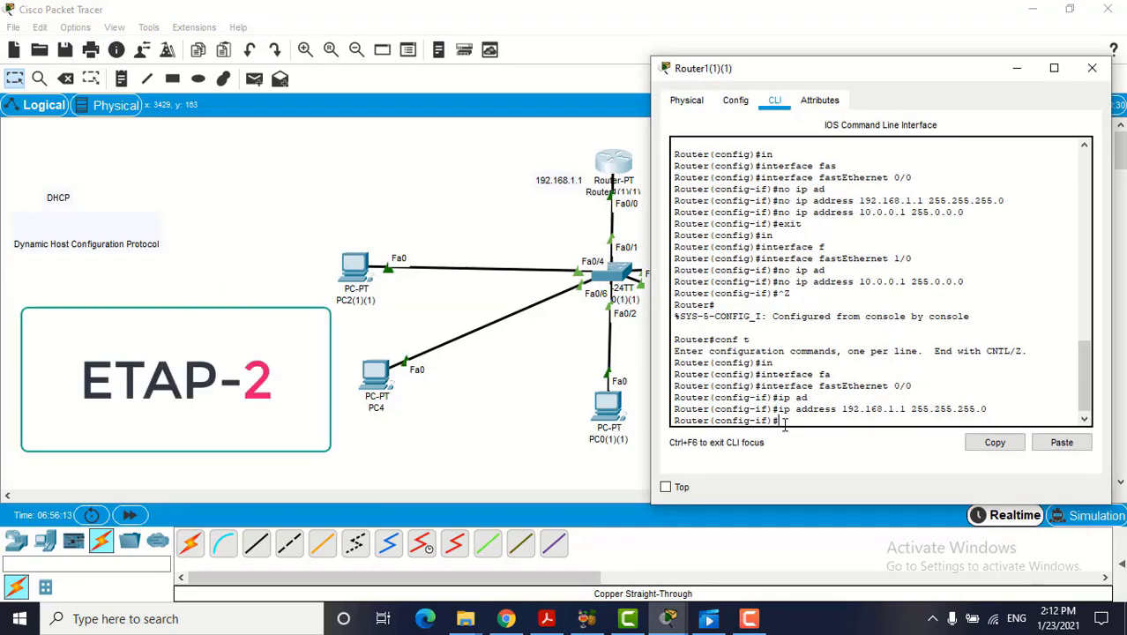
pyautogui.write('exit')
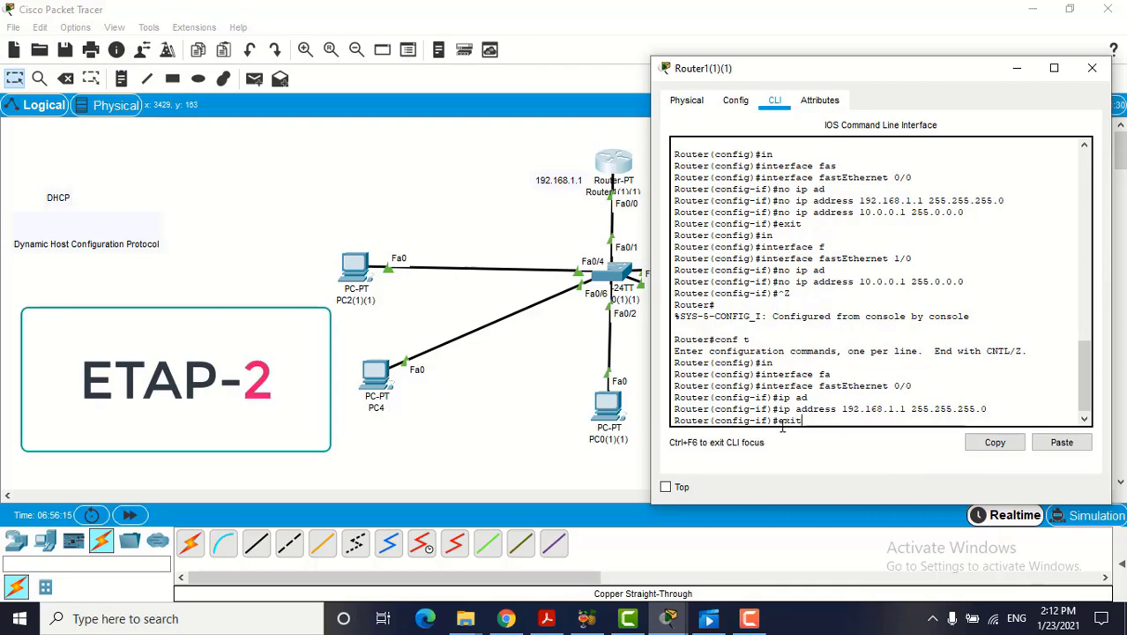
pyautogui.press('Return')
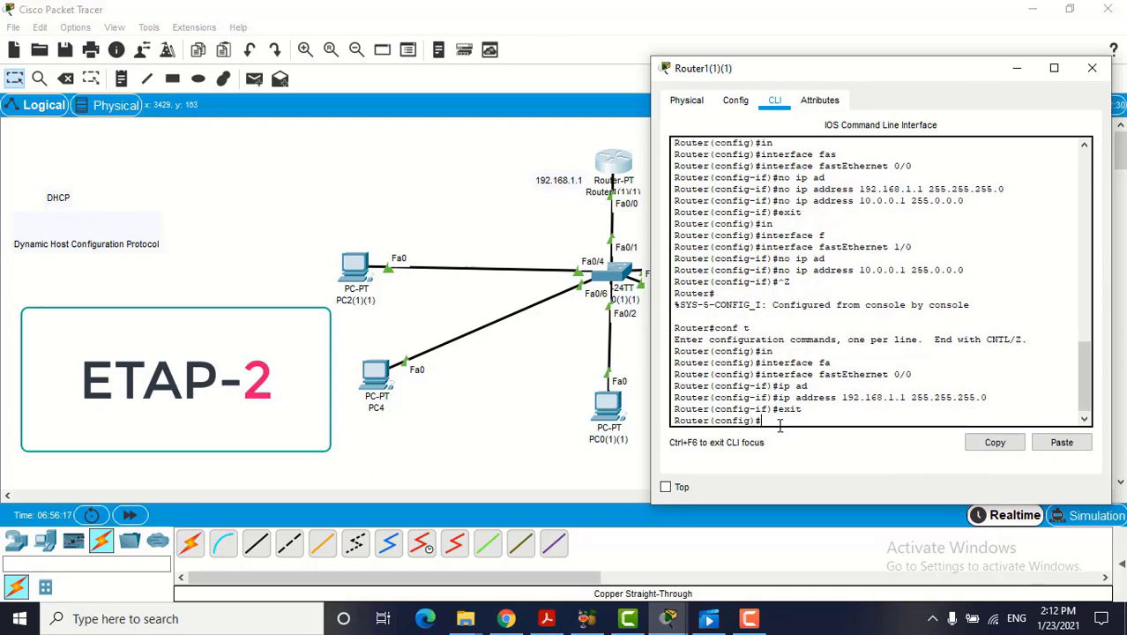
pyautogui.write('ip d')
pyautogui.press('Tab')
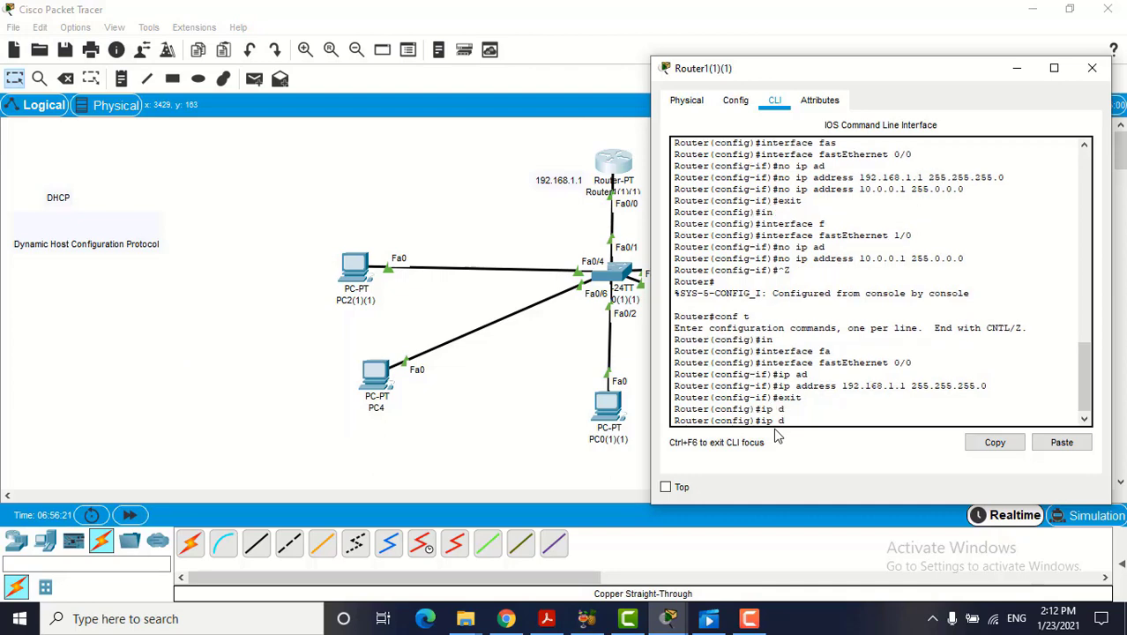
pyautogui.write('h')
pyautogui.press('Tab')
pyautogui.write('p')
pyautogui.press('Tab')
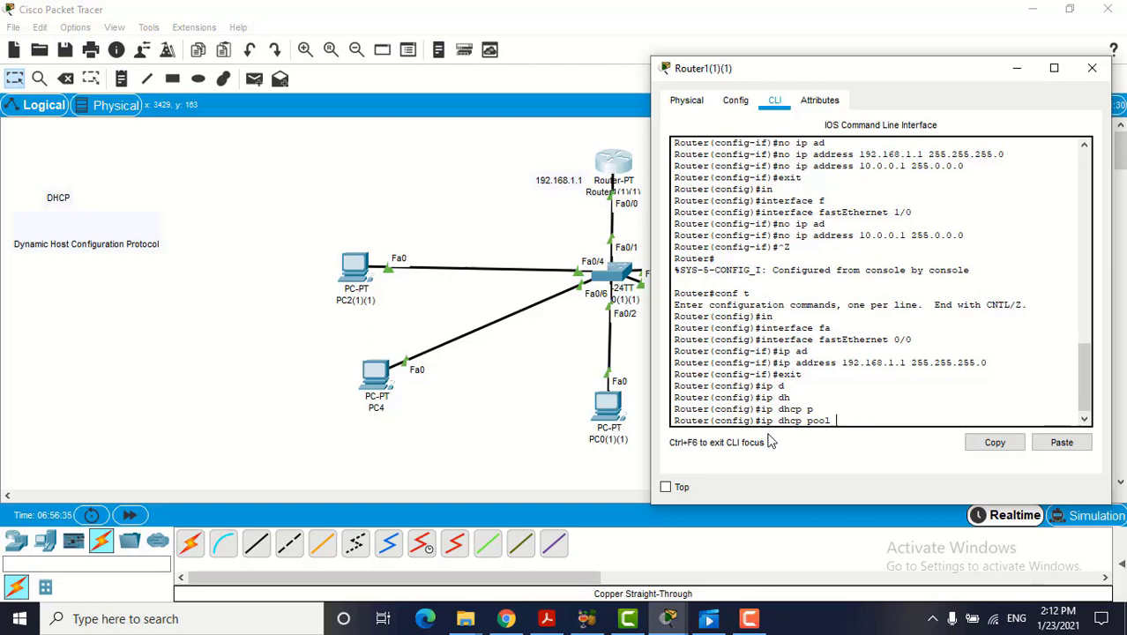
pyautogui.write('salomon')
pyautogui.press('Return')
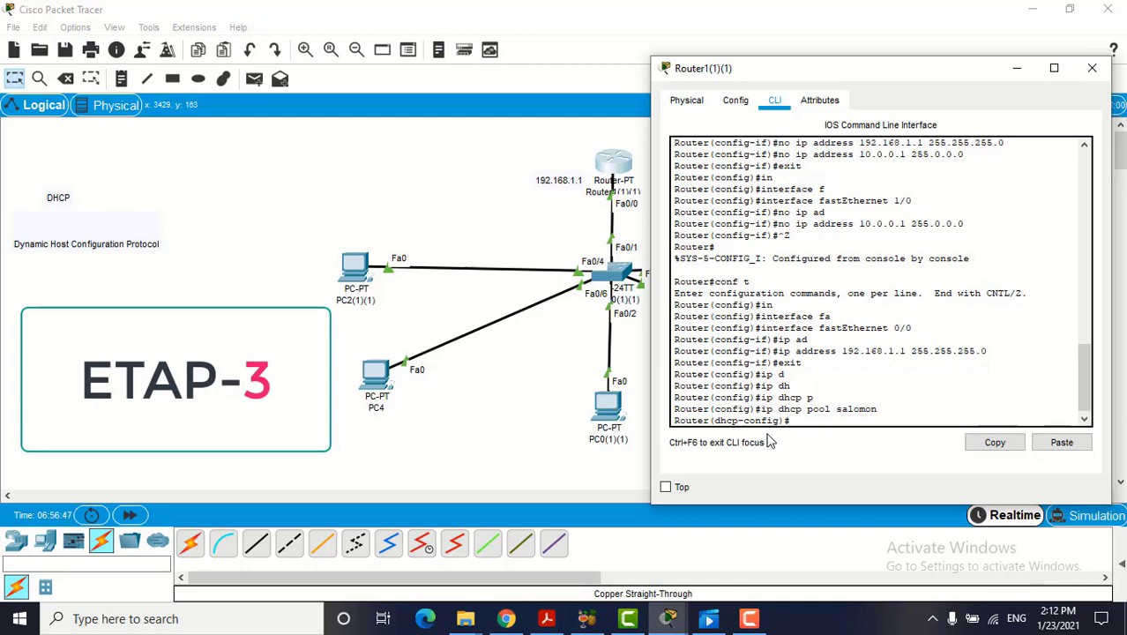
# - Define the DHCP pool's network as 192.168.1.0 with mask 255.255.255.0
pyautogui.write('ne')
pyautogui.press('Tab')
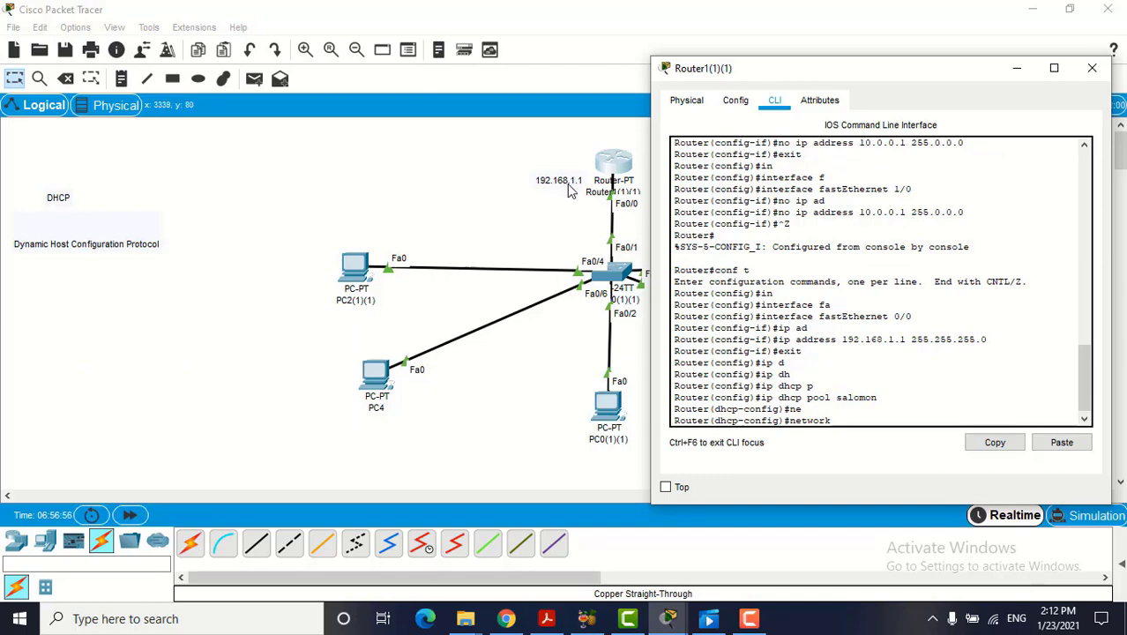
pyautogui.write('192.168.1.0')
pyautogui.write('255.255')
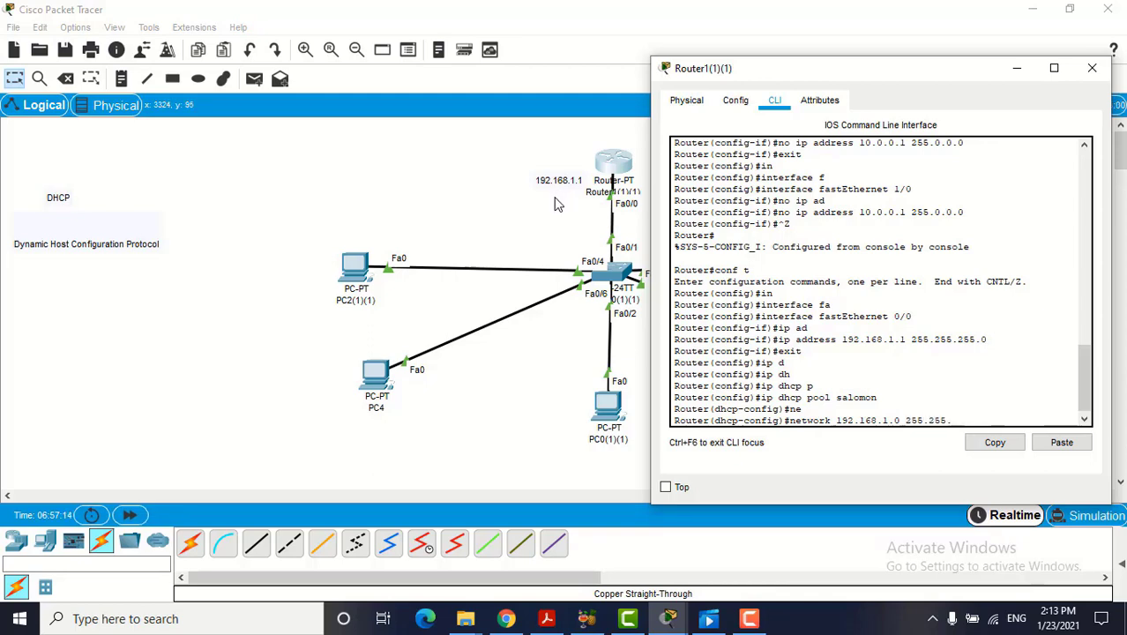
pyautogui.write('.255.0')
pyautogui.press('Return')
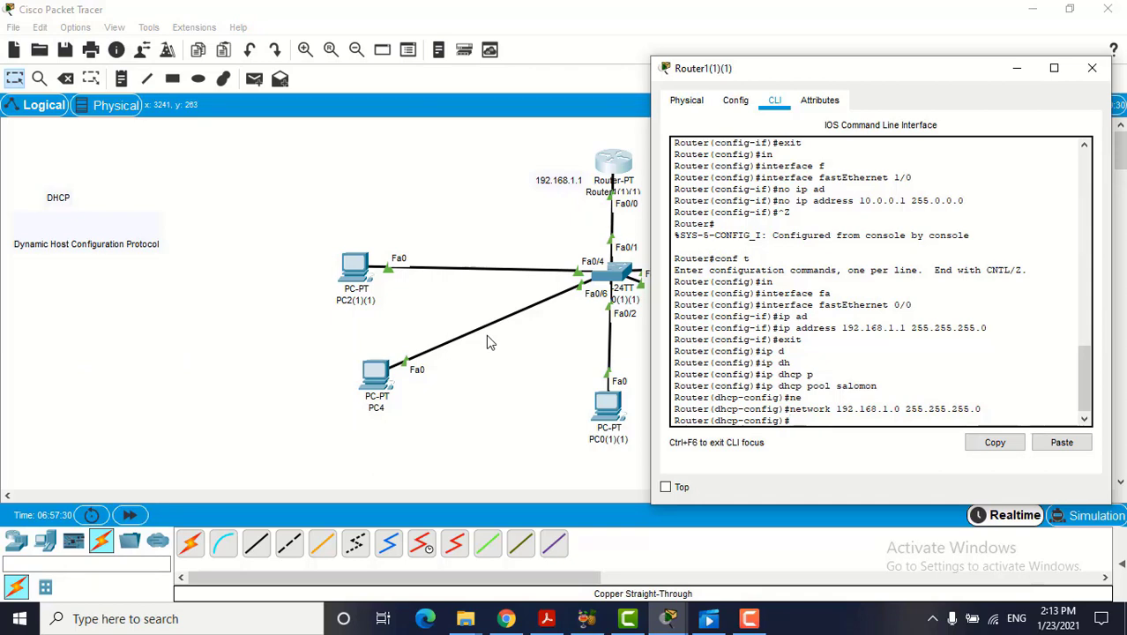
# - Set the DHCP pool's default-router to 192.168.1.1
pyautogui.write('d')
pyautogui.press('Tab')
pyautogui.write('e')
pyautogui.press('Tab')
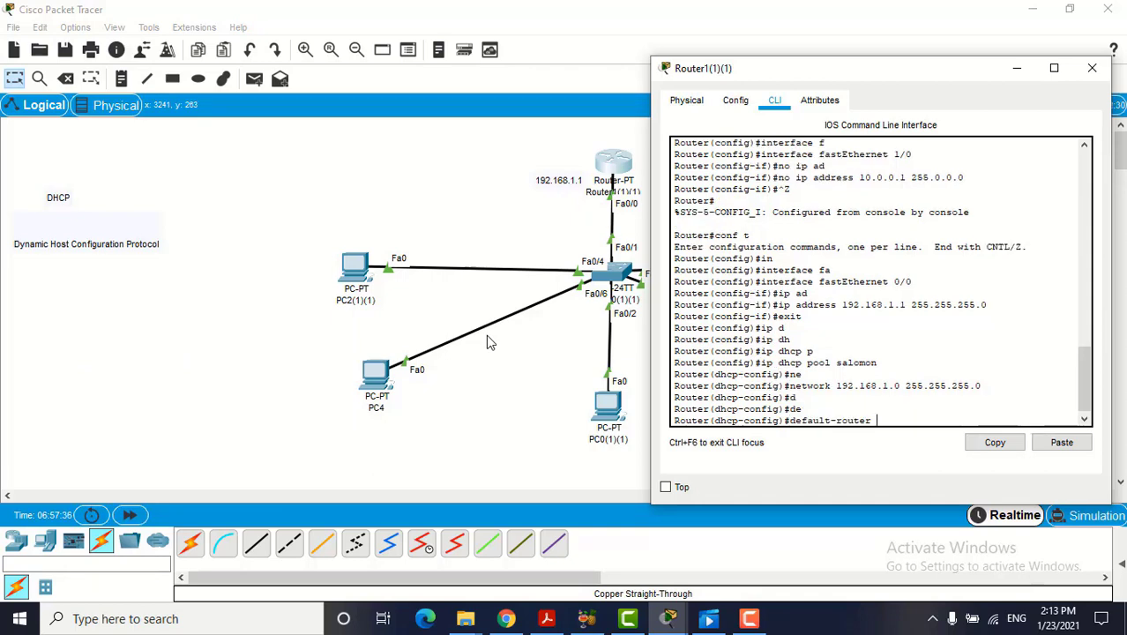
pyautogui.write('i')
pyautogui.write('192.168.1.1')
pyautogui.press('Return')
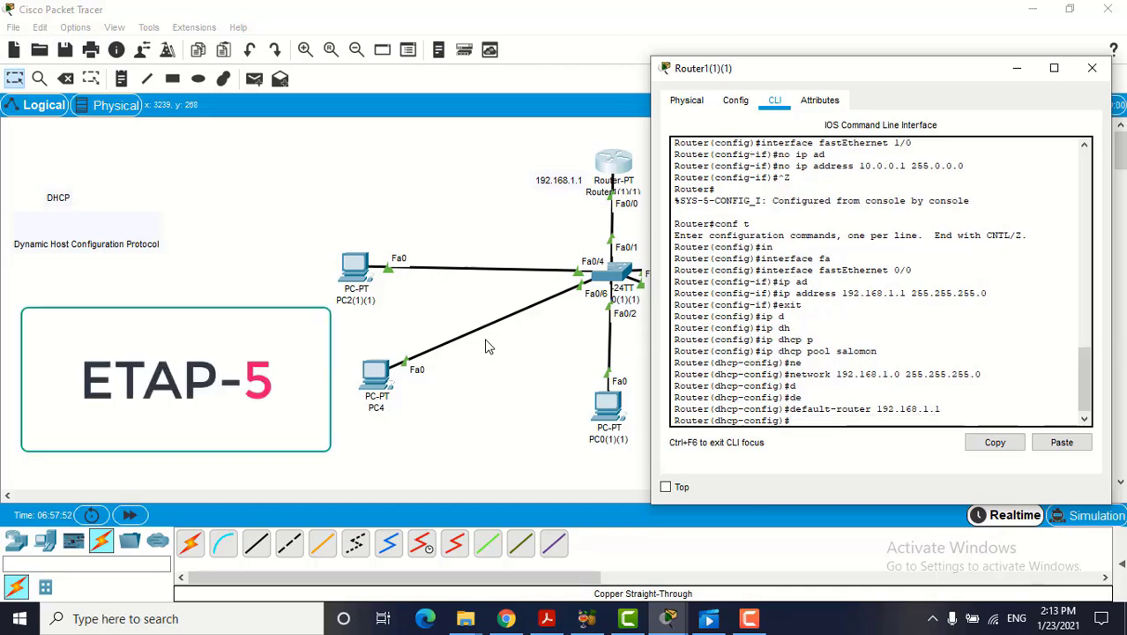
# - Set the DHCP pool's dns-server to 8.8.8.8 and put the router window away
pyautogui.write('dn')
pyautogui.press('Tab')
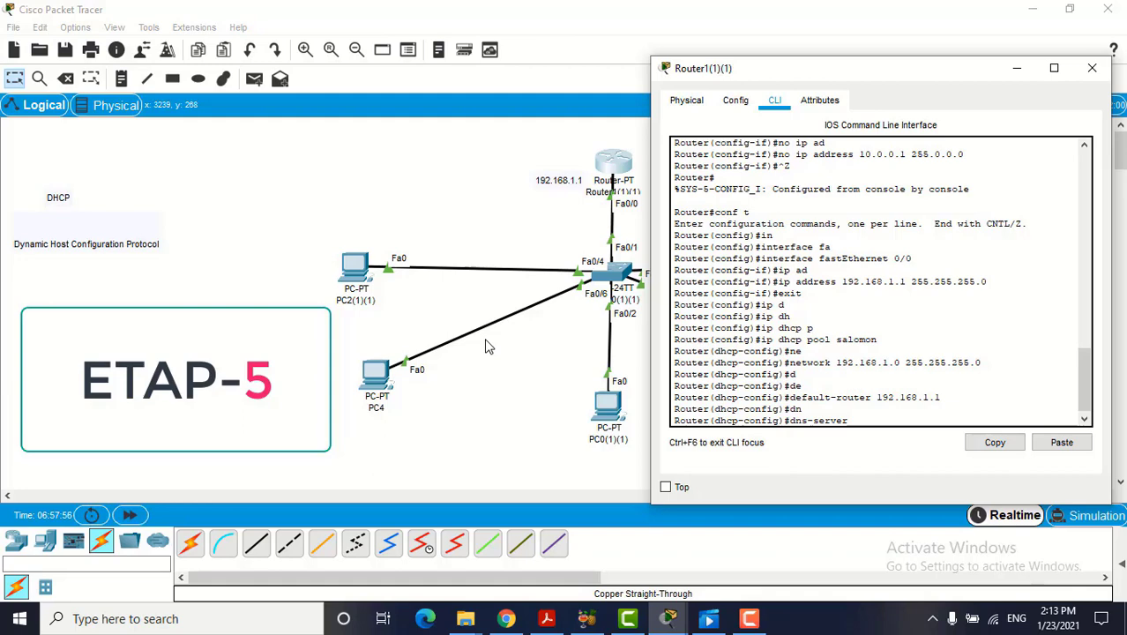
pyautogui.write('8')
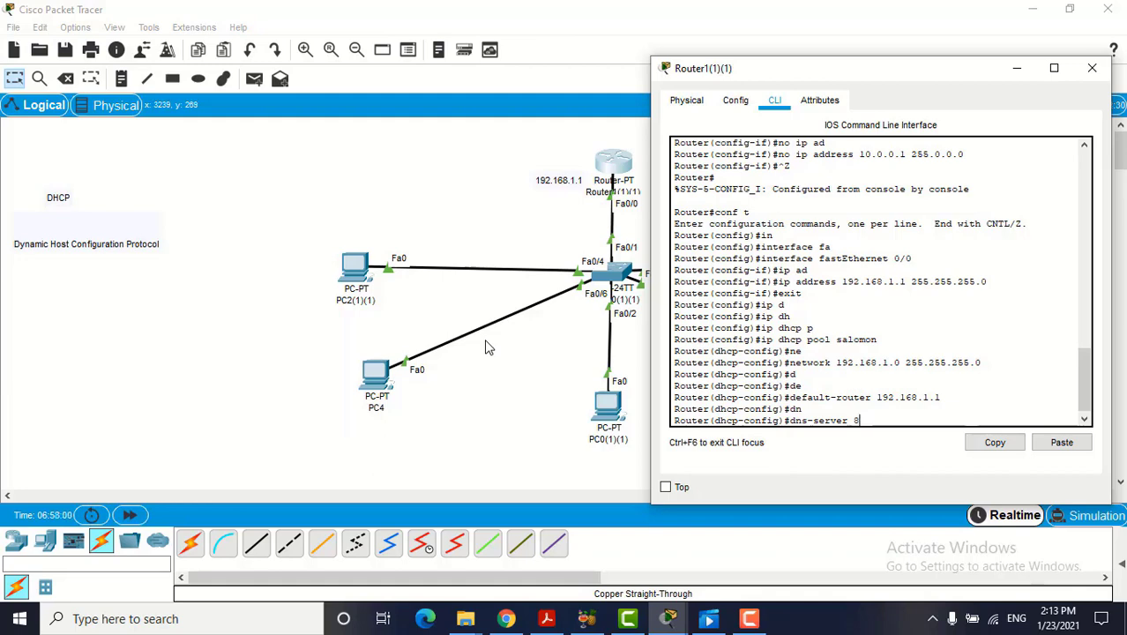
pyautogui.write('.8.8.8')
pyautogui.press('Return')
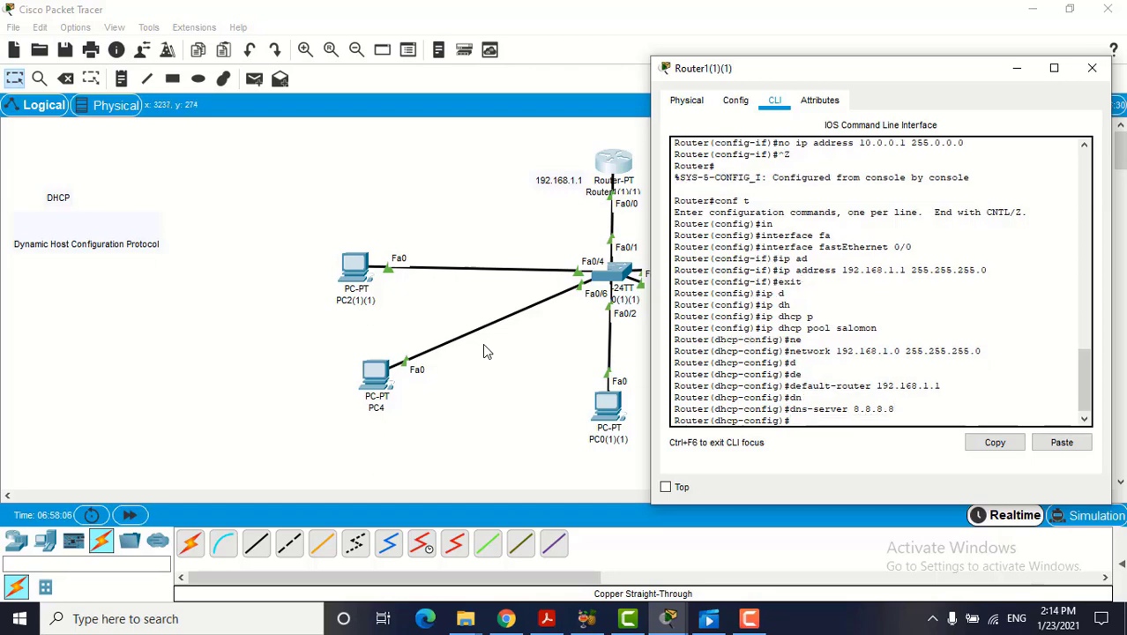
pyautogui.click(1024, 70)
# - Switch PC3(1)(1)'s IPv4 configuration on FastEthernet0 from static to DHCP
pyautogui.click(928, 261)
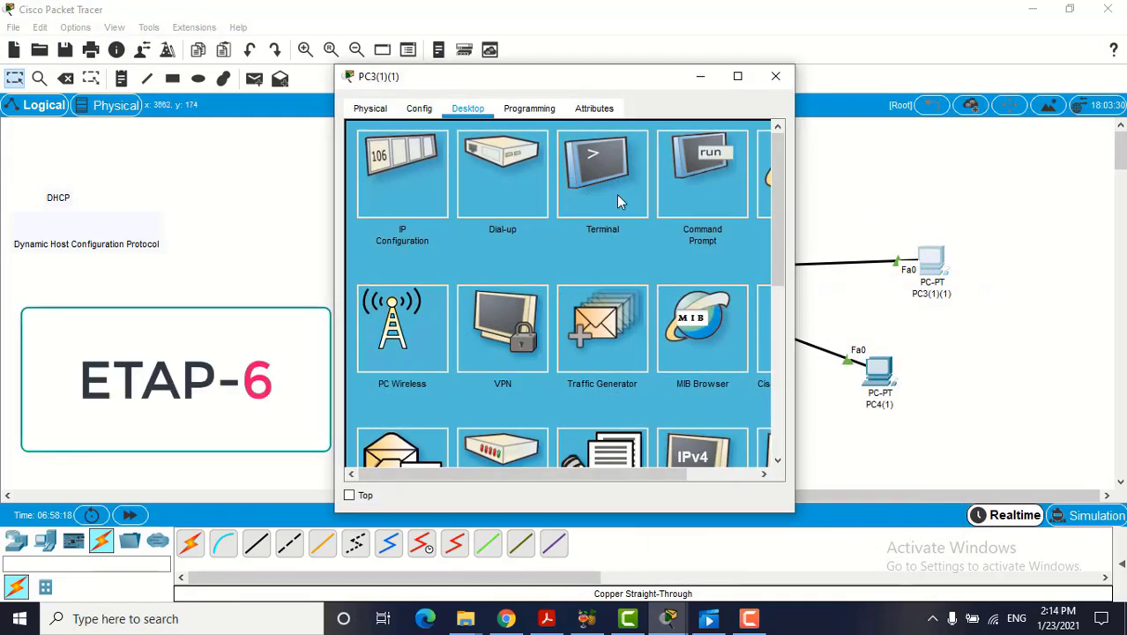
pyautogui.click(421, 153)
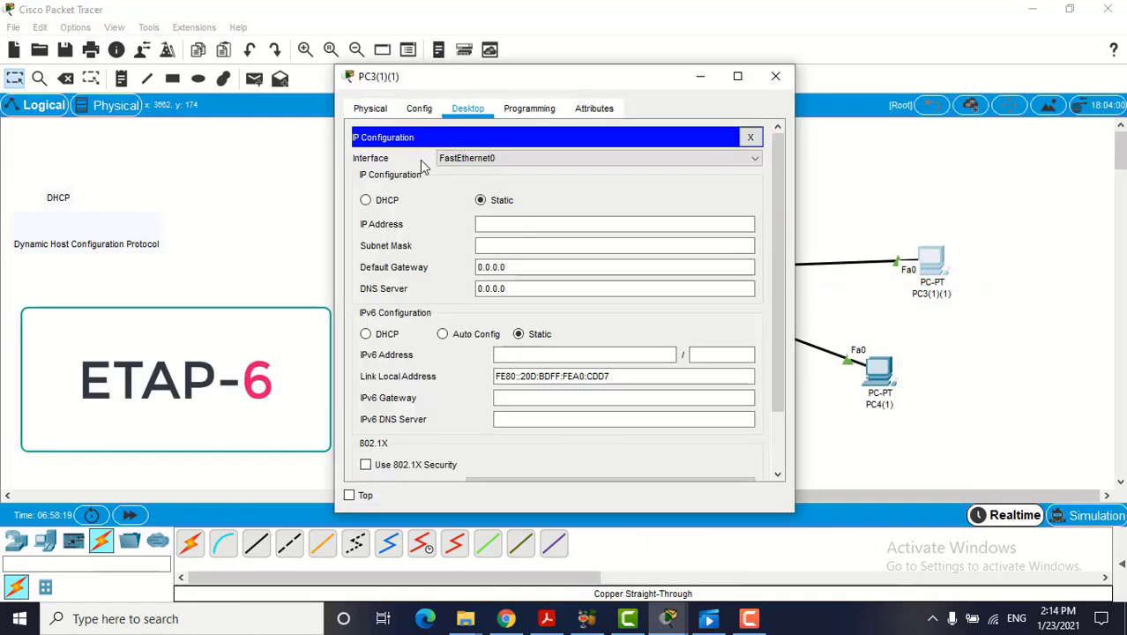
pyautogui.click(368, 203)
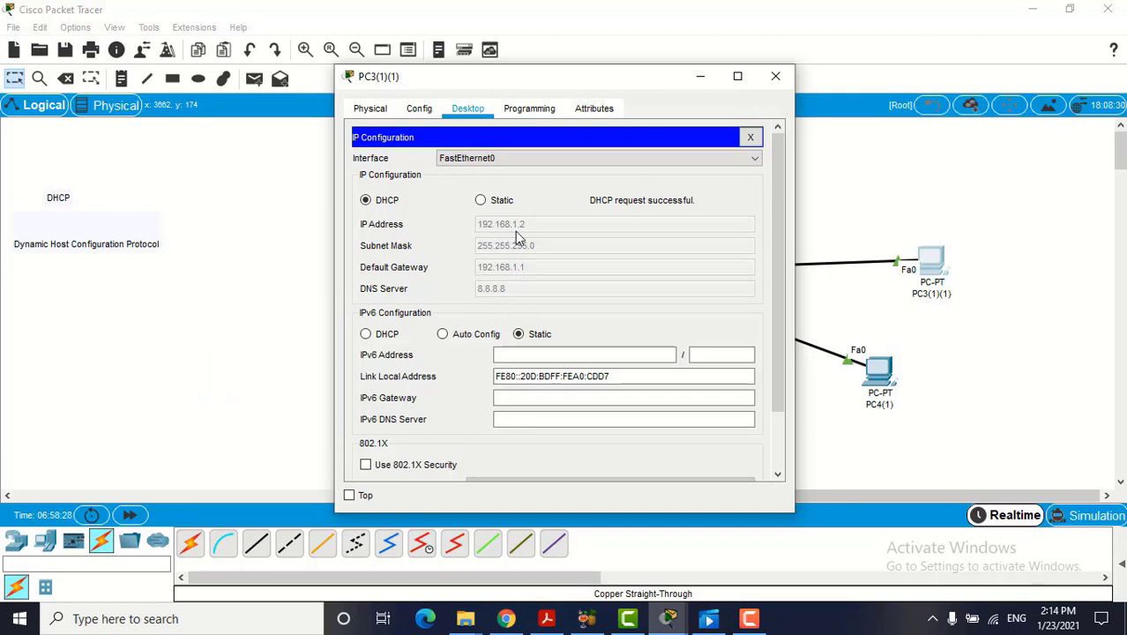
pyautogui.click(699, 77)
# - Switch PC4(1)'s IPv4 configuration on FastEthernet0 from static to DHCP
pyautogui.click(878, 373)
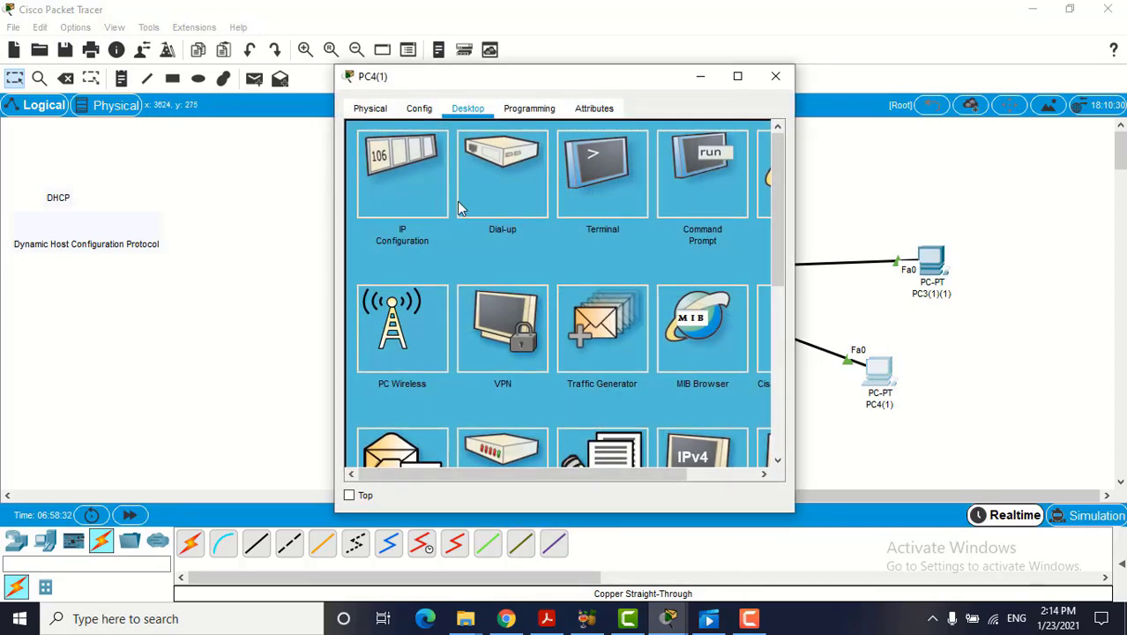
pyautogui.click(415, 182)
pyautogui.click(366, 200)
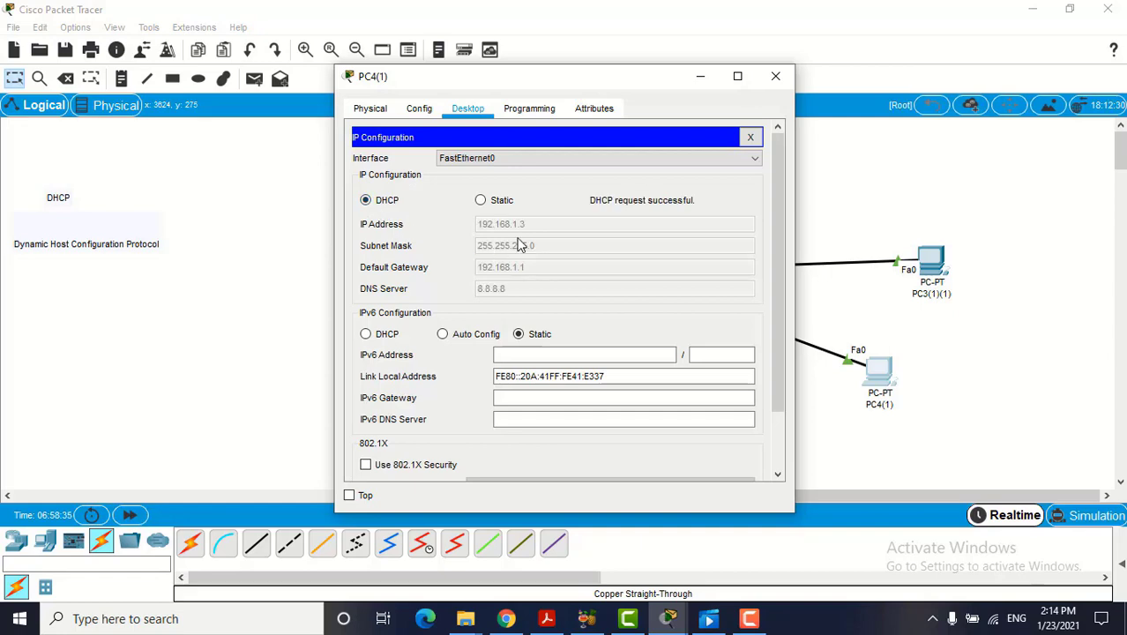
pyautogui.click(700, 75)
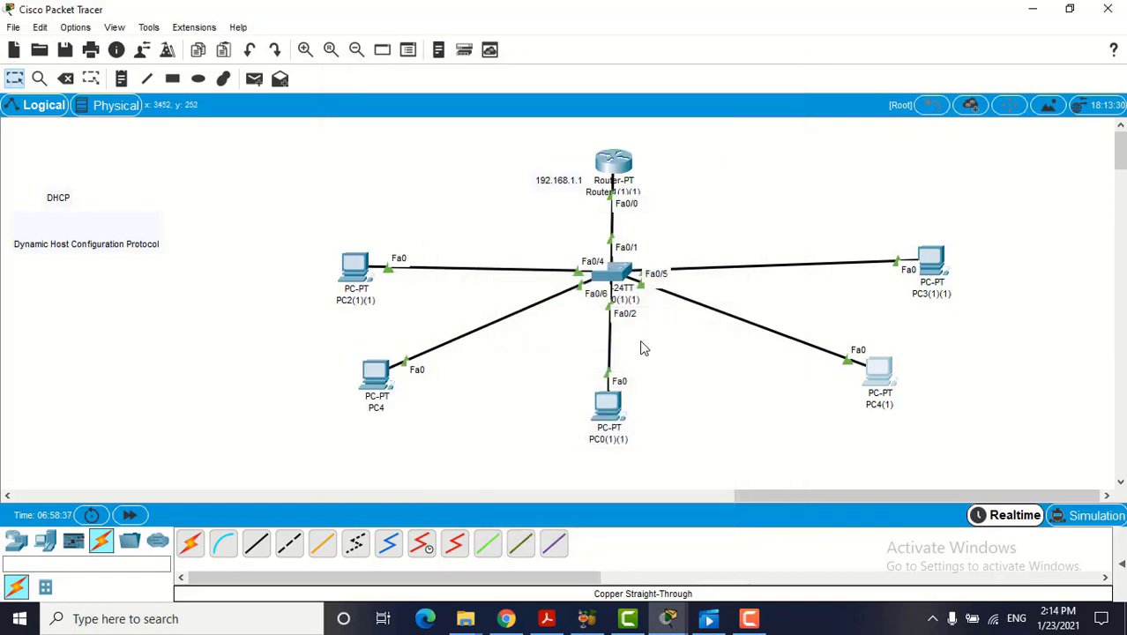
# - Switch PC0(1)(1)'s IPv4 configuration on FastEthernet0 from static to DHCP
pyautogui.click(618, 401)
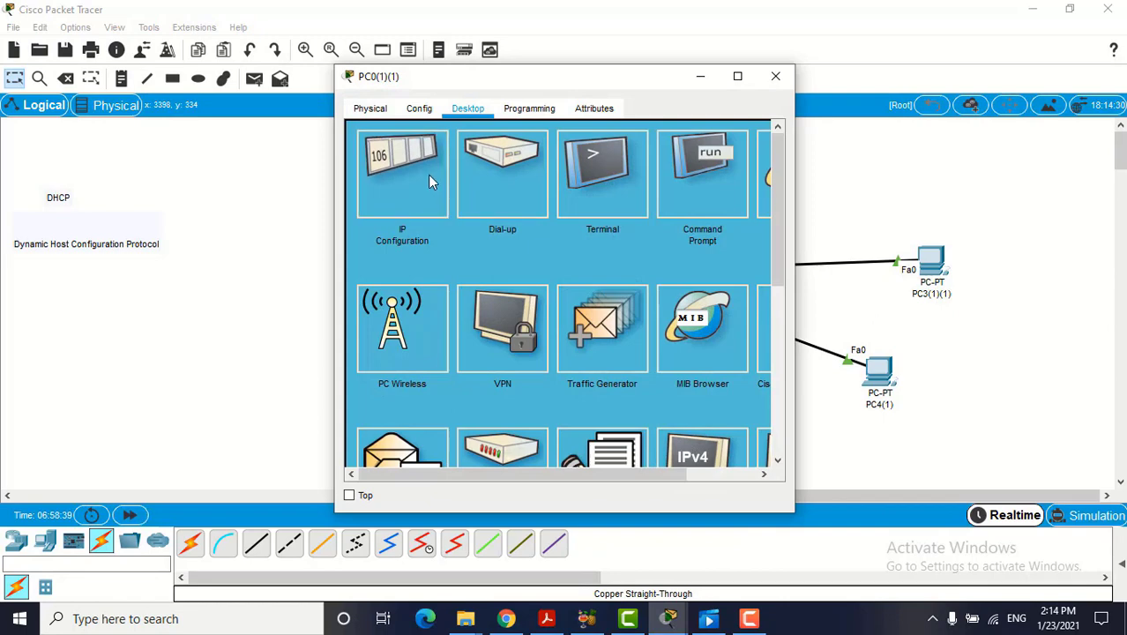
pyautogui.click(428, 174)
pyautogui.click(366, 201)
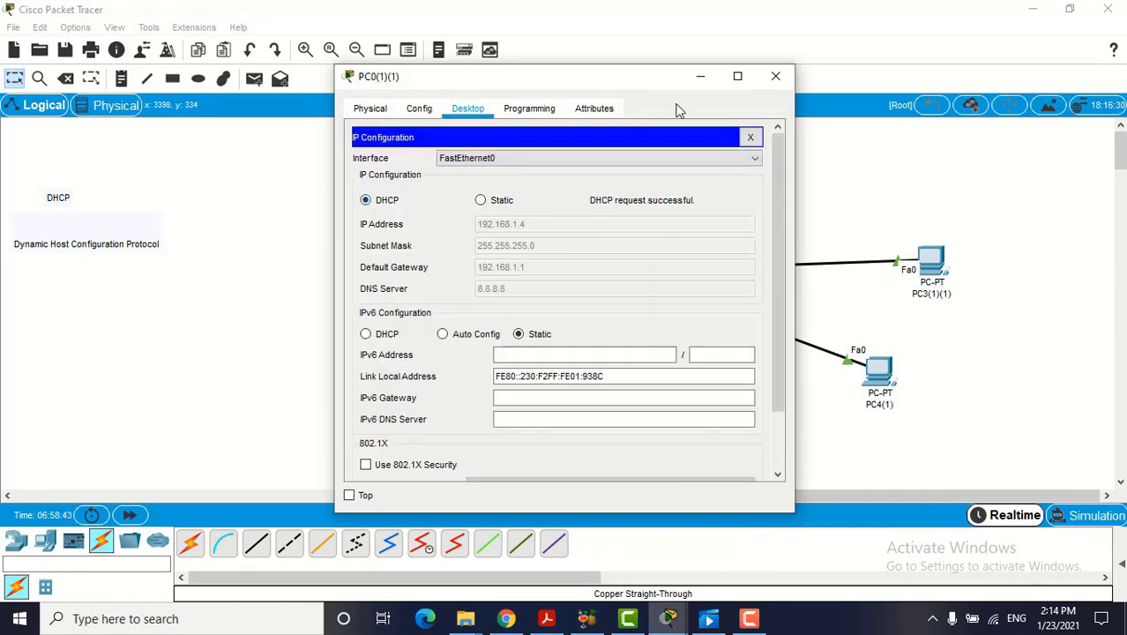
pyautogui.click(700, 75)
# - Switch PC4's IPv4 configuration on FastEthernet0 from static to DHCP
pyautogui.click(374, 375)
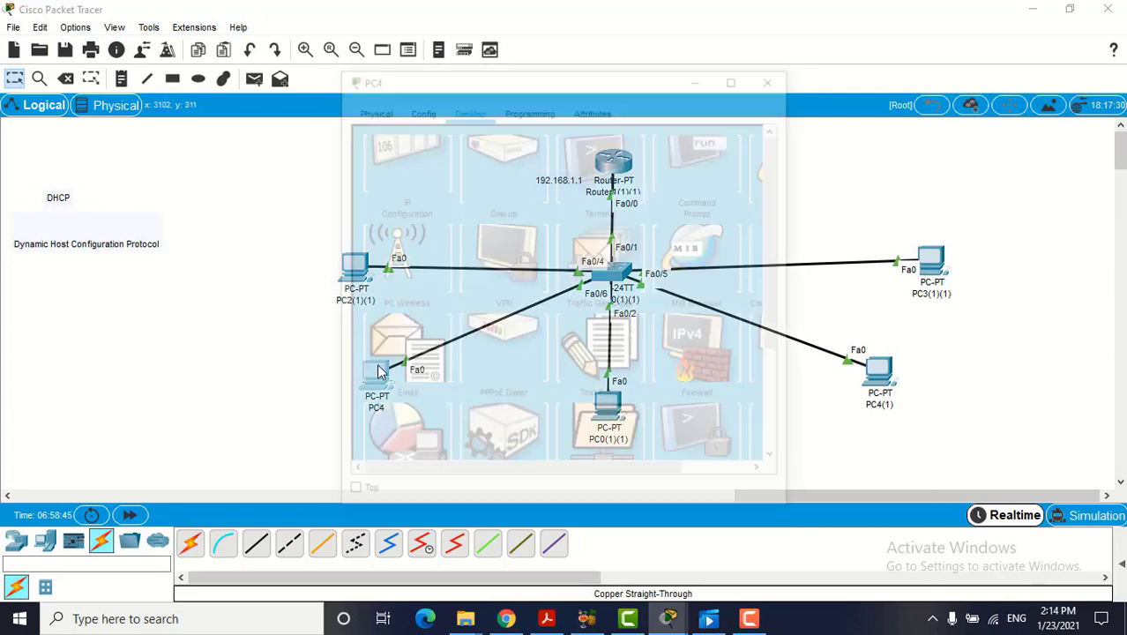
pyautogui.click(434, 186)
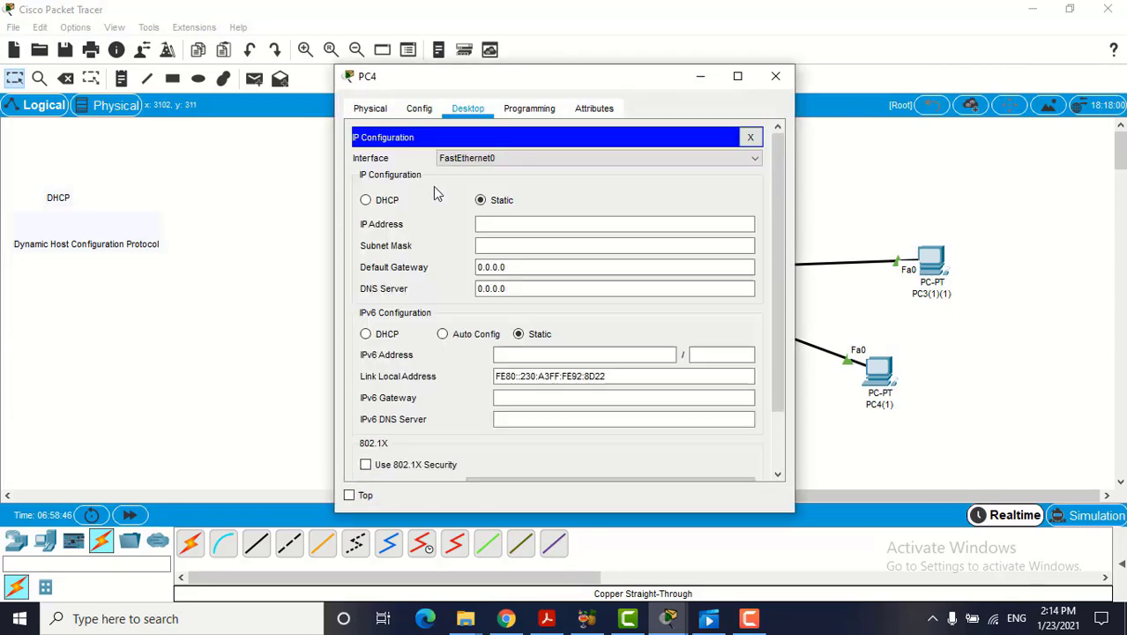
pyautogui.click(369, 201)
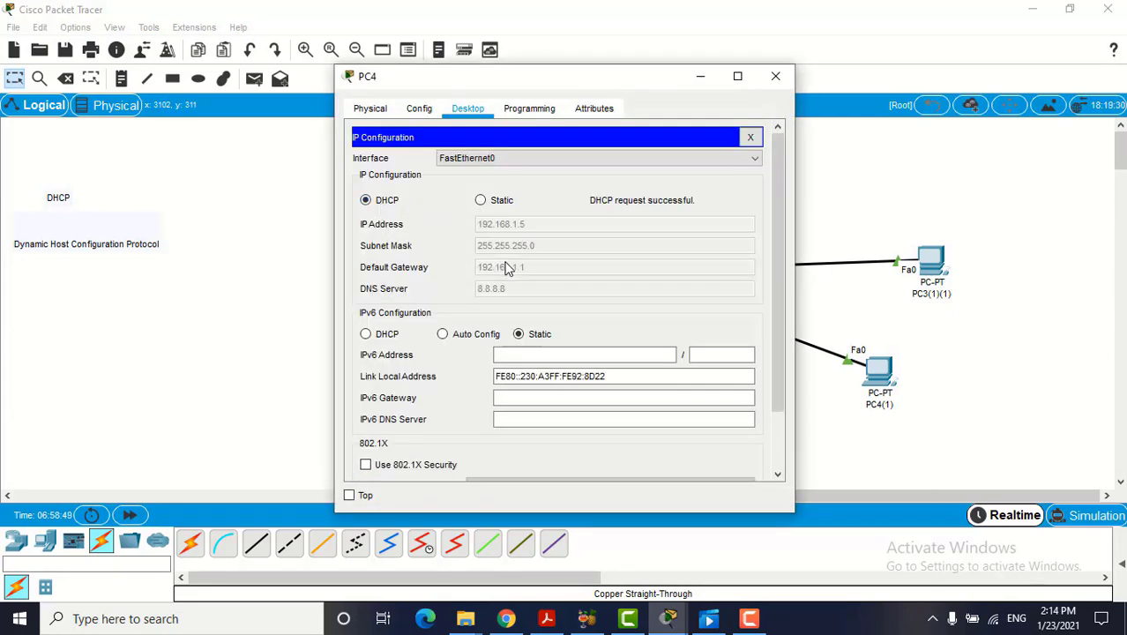
pyautogui.click(707, 82)
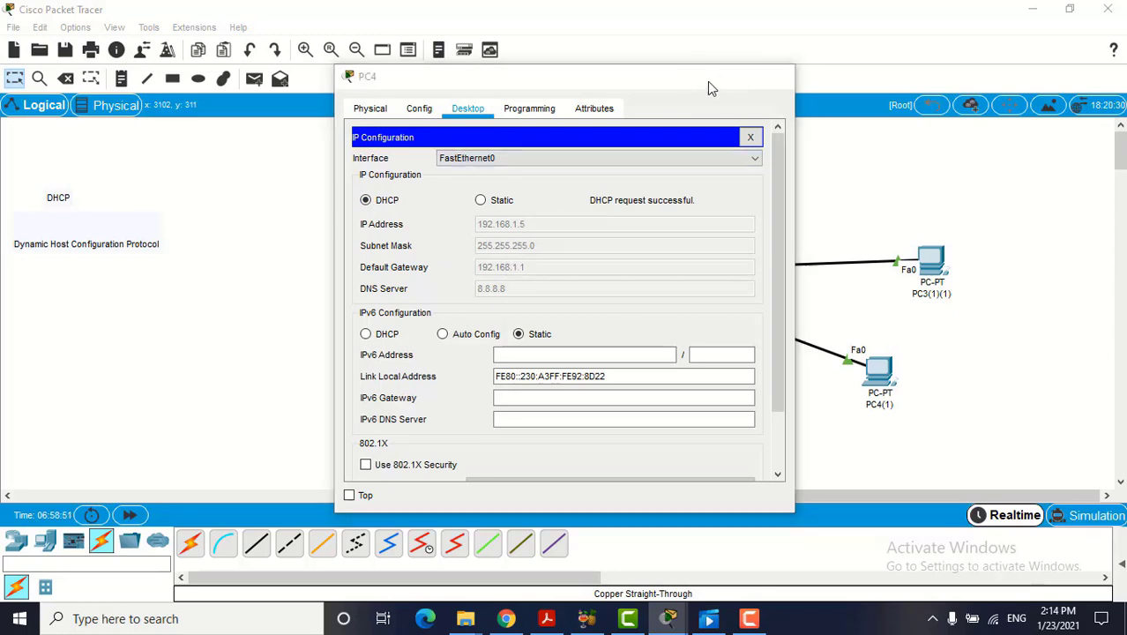
# - Switch PC2(1)(1)'s IPv4 configuration on FastEthernet0 from static to DHCP
pyautogui.click(357, 267)
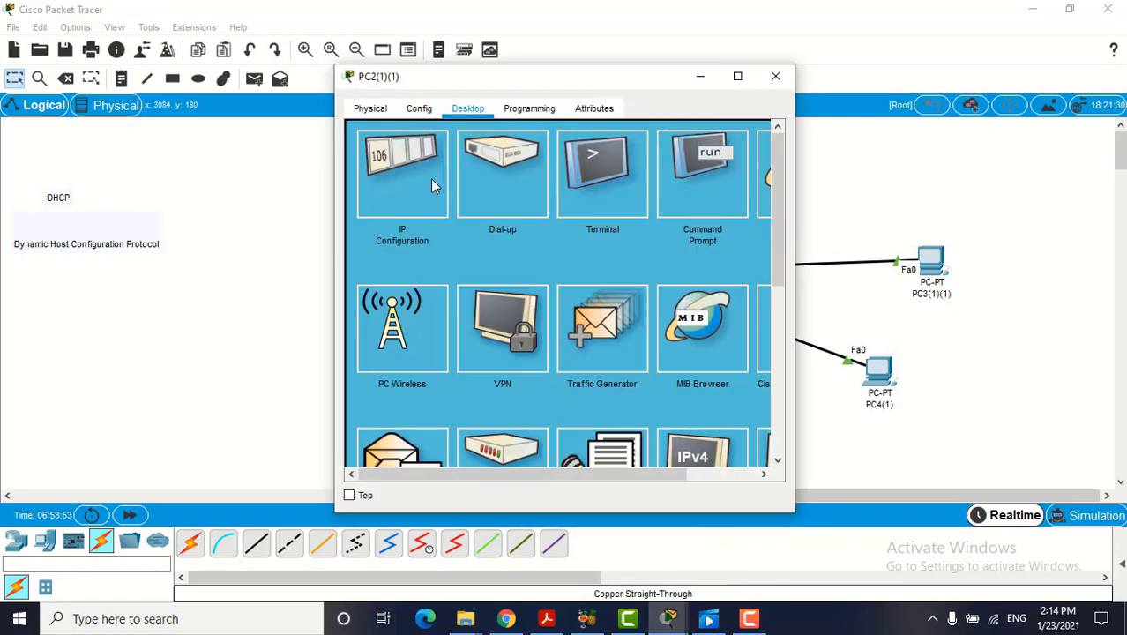
pyautogui.click(431, 180)
pyautogui.click(365, 201)
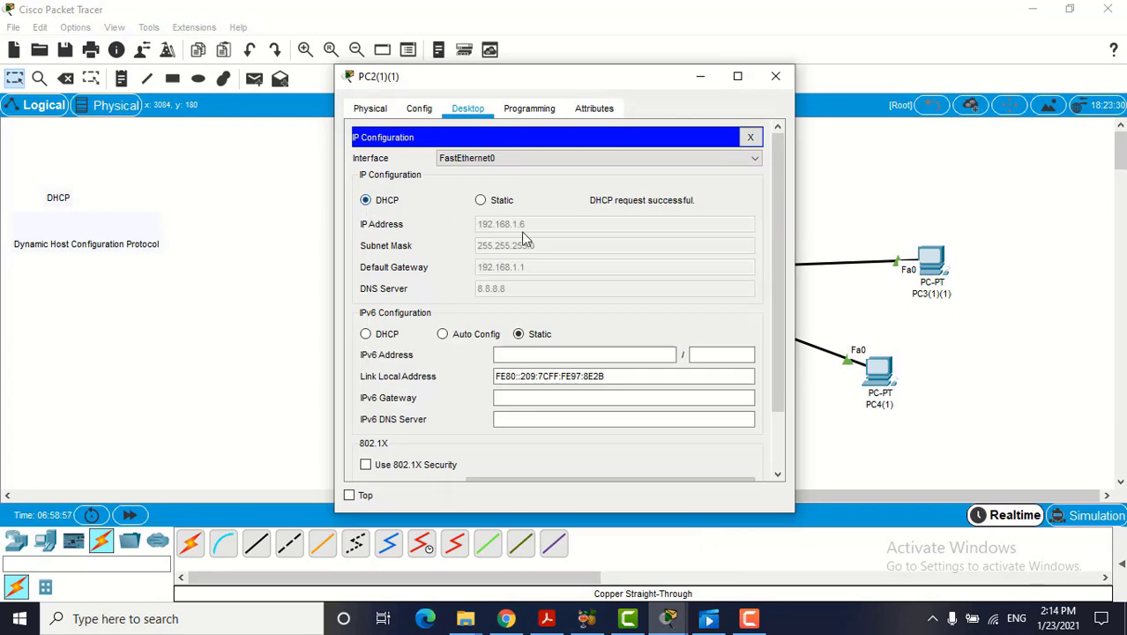
pyautogui.click(701, 77)
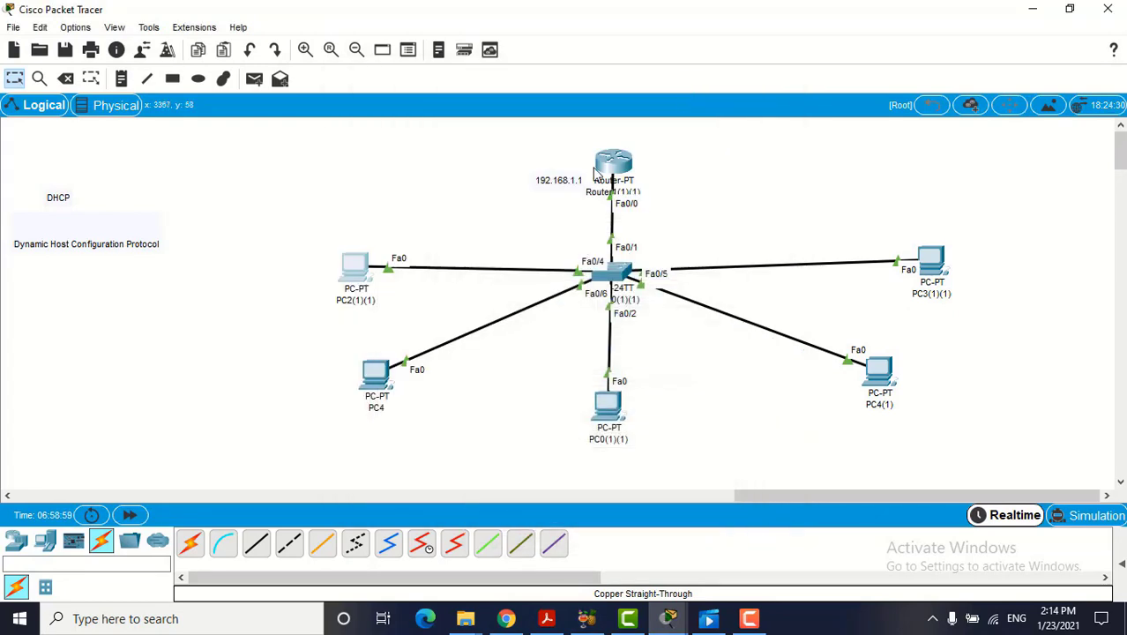
# - Reopen the router's command line and leave DHCP pool configuration for global configuration mode
pyautogui.click(614, 170)
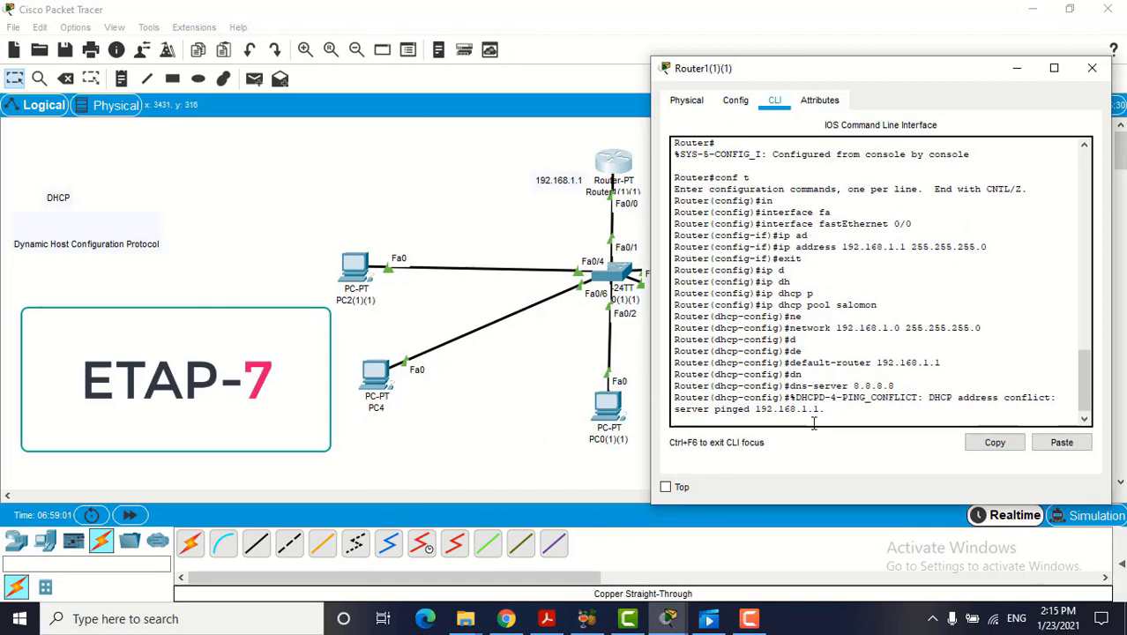
pyautogui.press('Return')
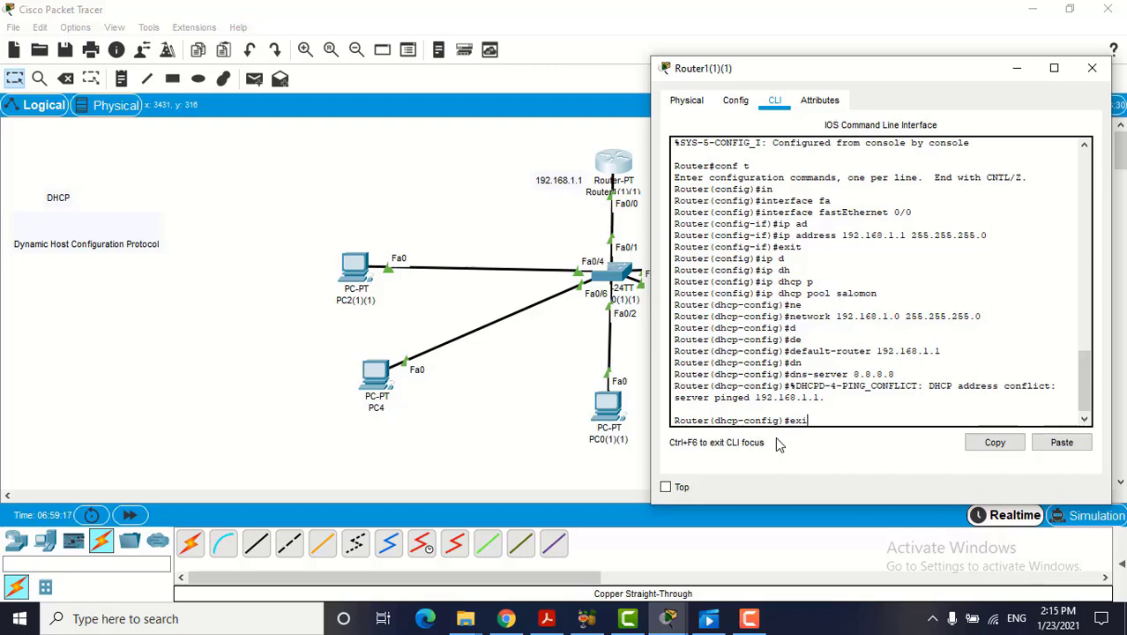
pyautogui.write('t')
pyautogui.press('Return')
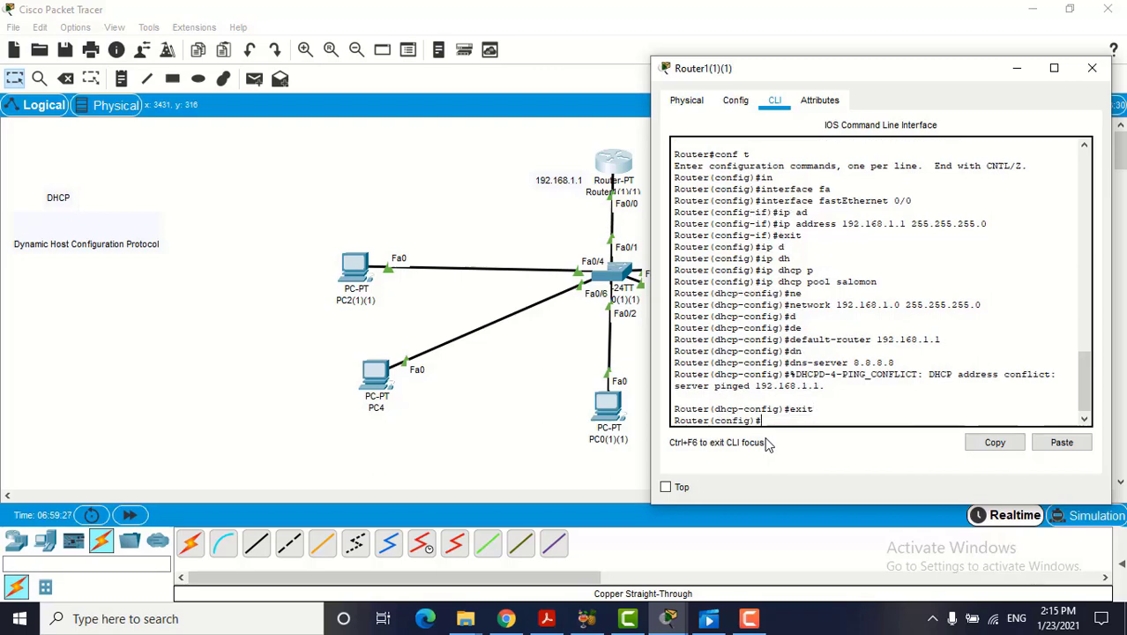
# - Exclude the address range 192.168.1.2 to 192.168.1.20 from the router's DHCP assignments and put the router window away
pyautogui.write('d')
pyautogui.press('Tab')
pyautogui.write('h')
pyautogui.press('Tab')
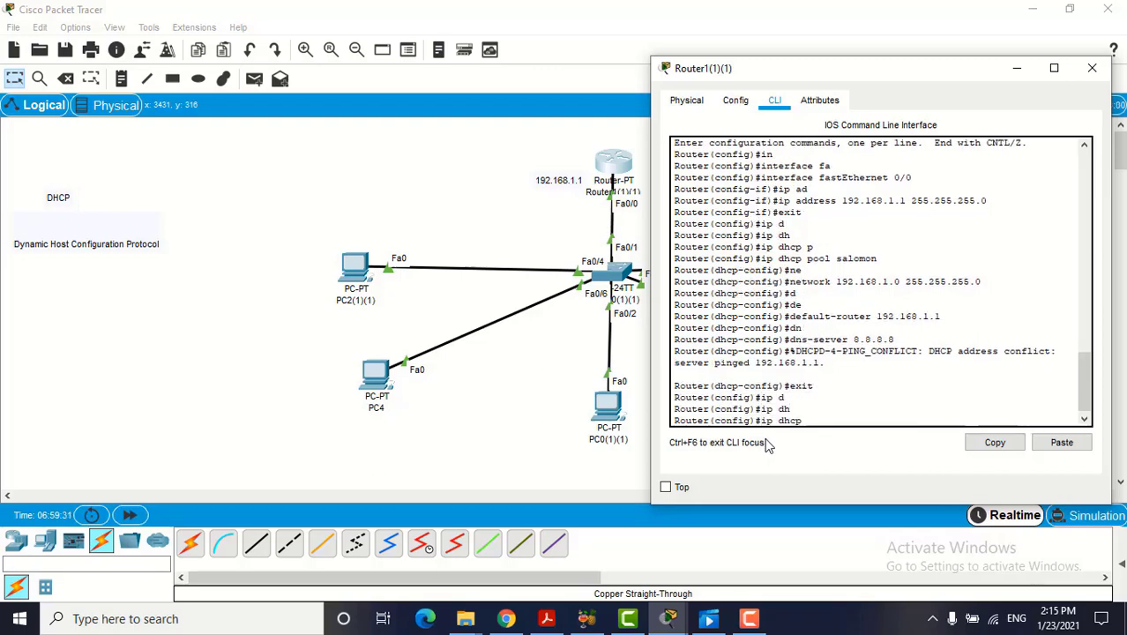
pyautogui.write('ex')
pyautogui.press('Tab')
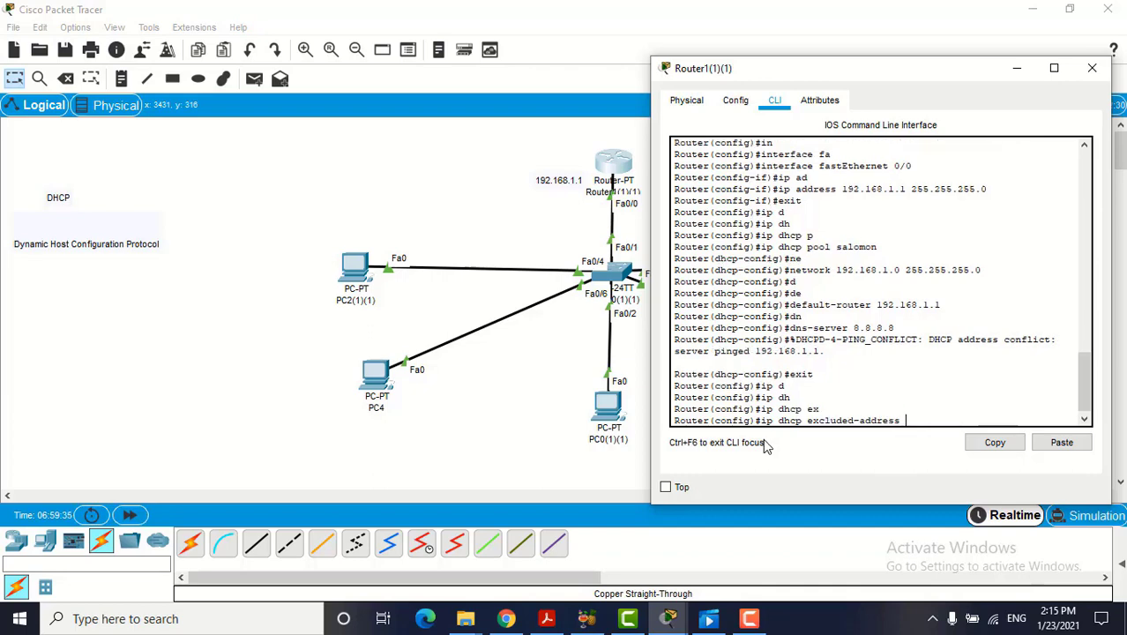
pyautogui.write('?')
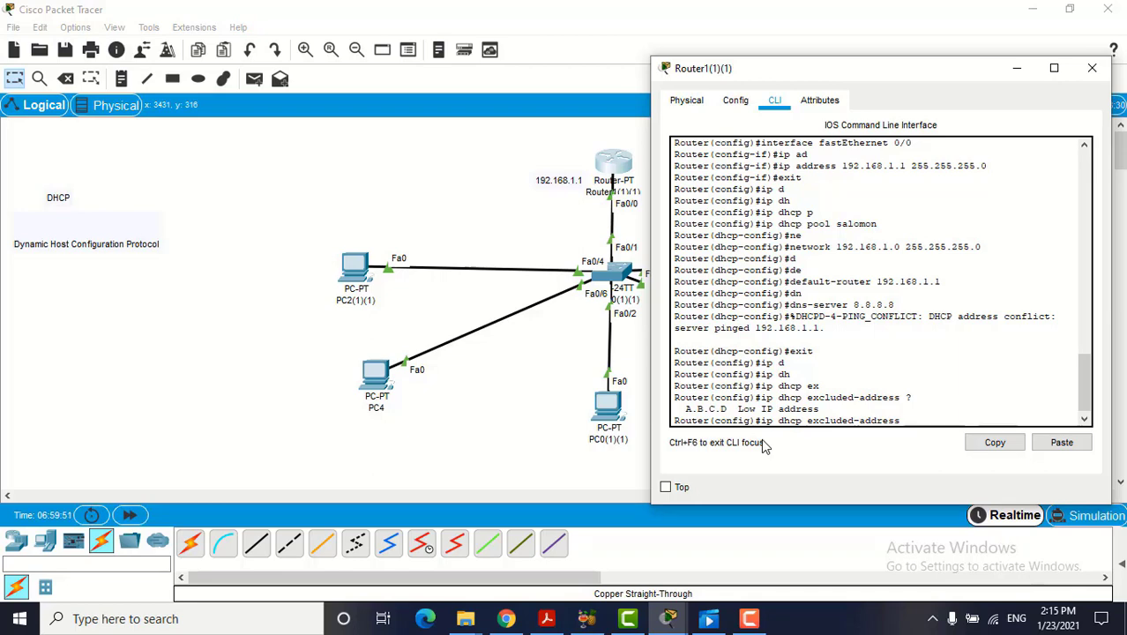
pyautogui.write('192.168.1.2 ')
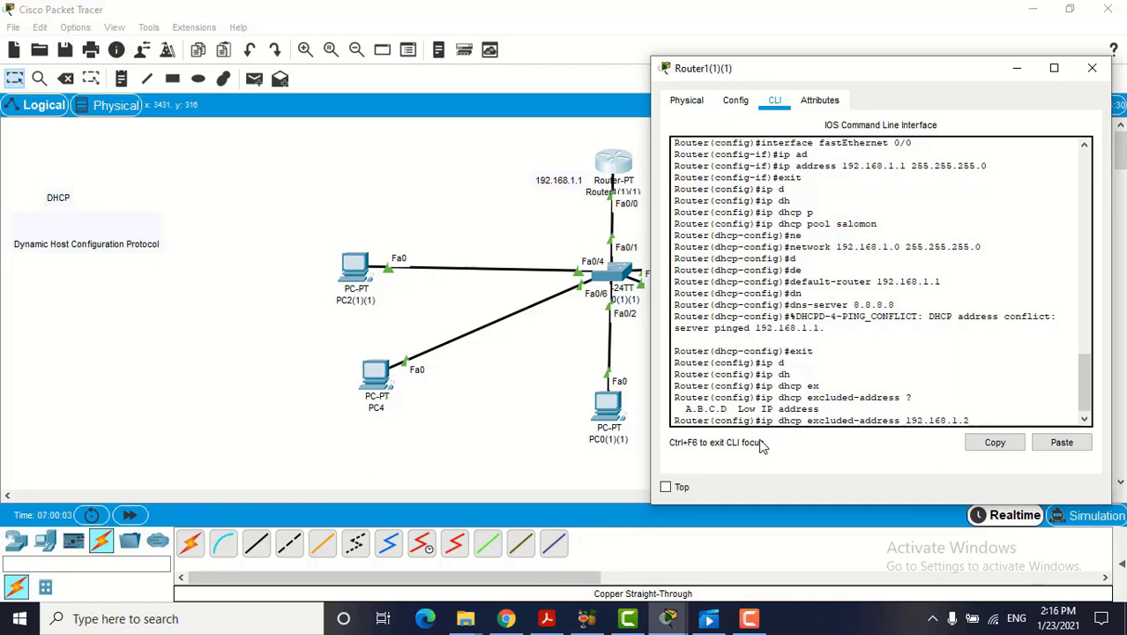
pyautogui.write('192.168.1.')
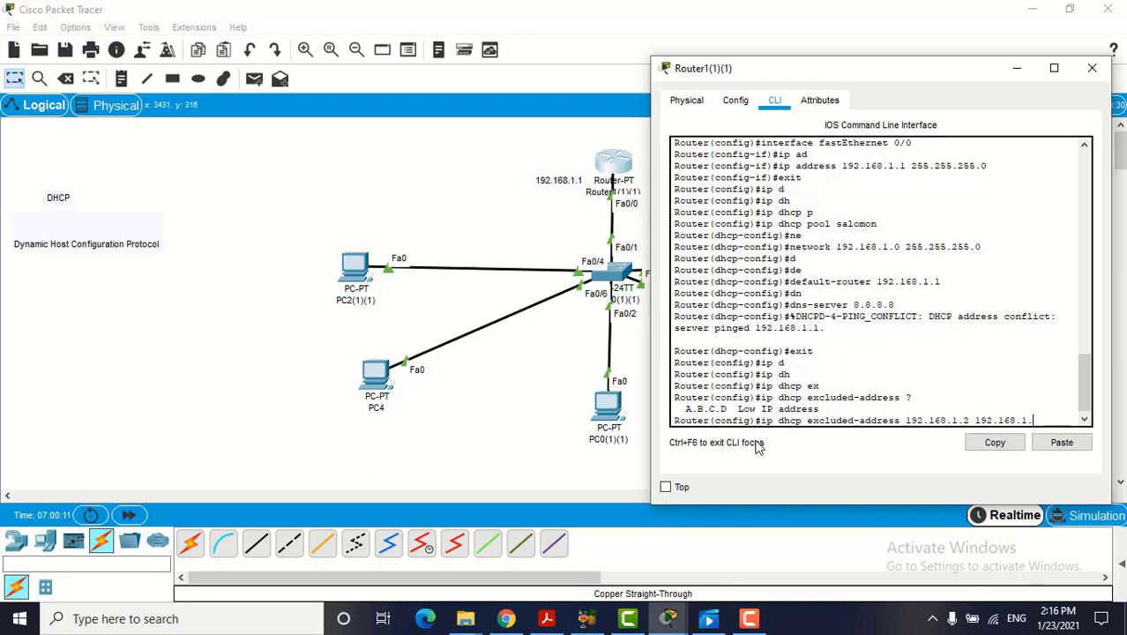
pyautogui.write('20')
pyautogui.press('Return')
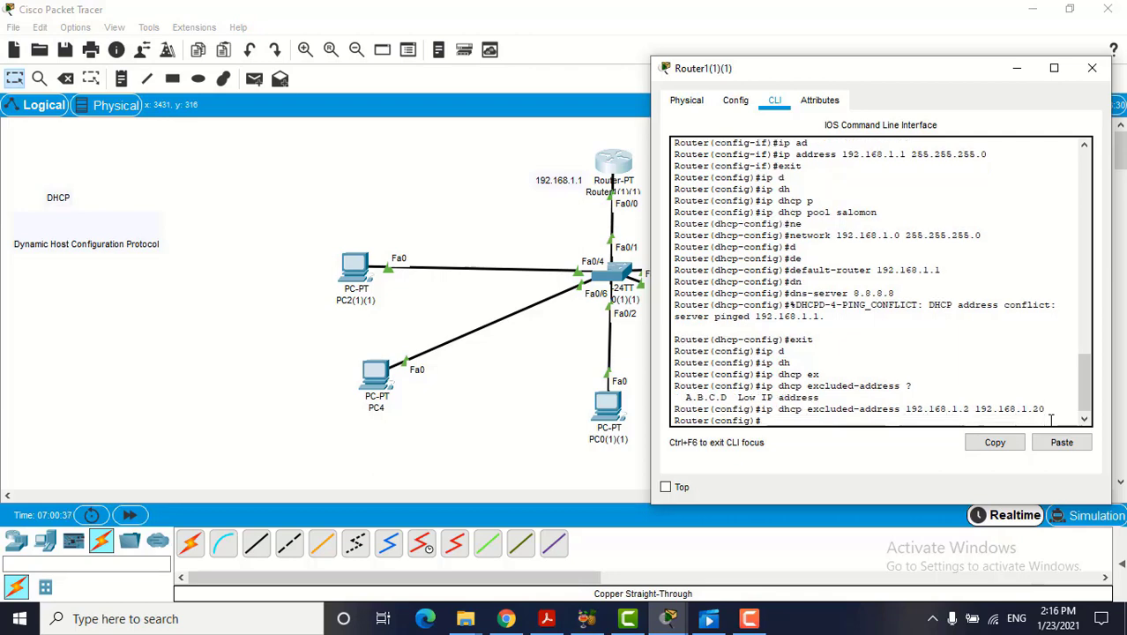
pyautogui.click(1017, 68)
# - Renew PC3(1)(1)'s IPv4 address by switching its configuration to static and back to DHCP
pyautogui.click(928, 265)
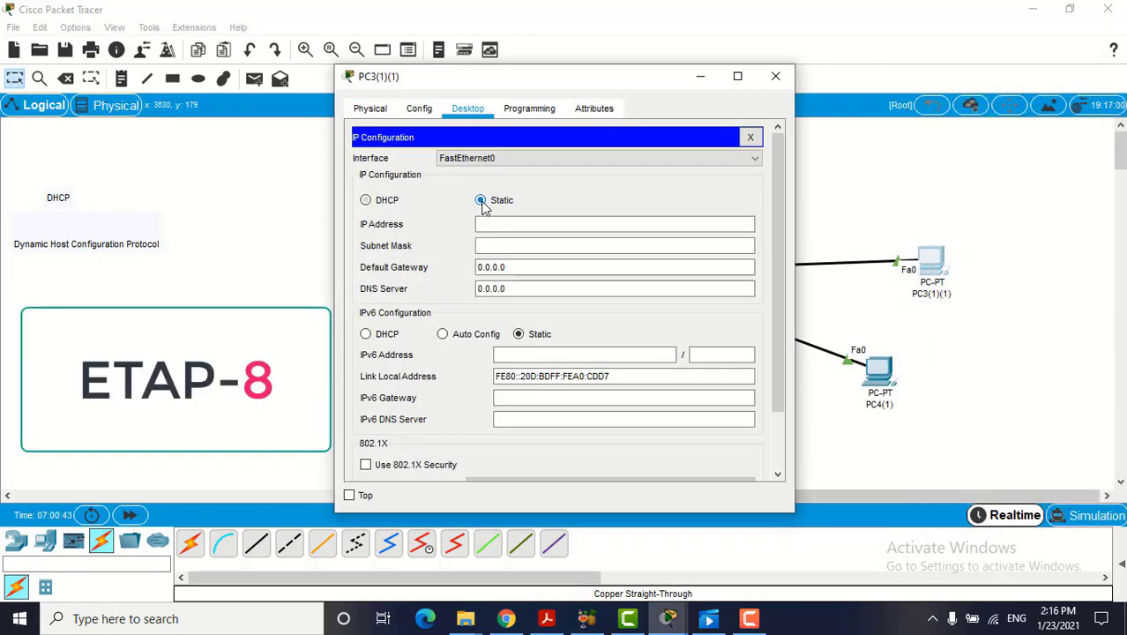
pyautogui.click(366, 201)
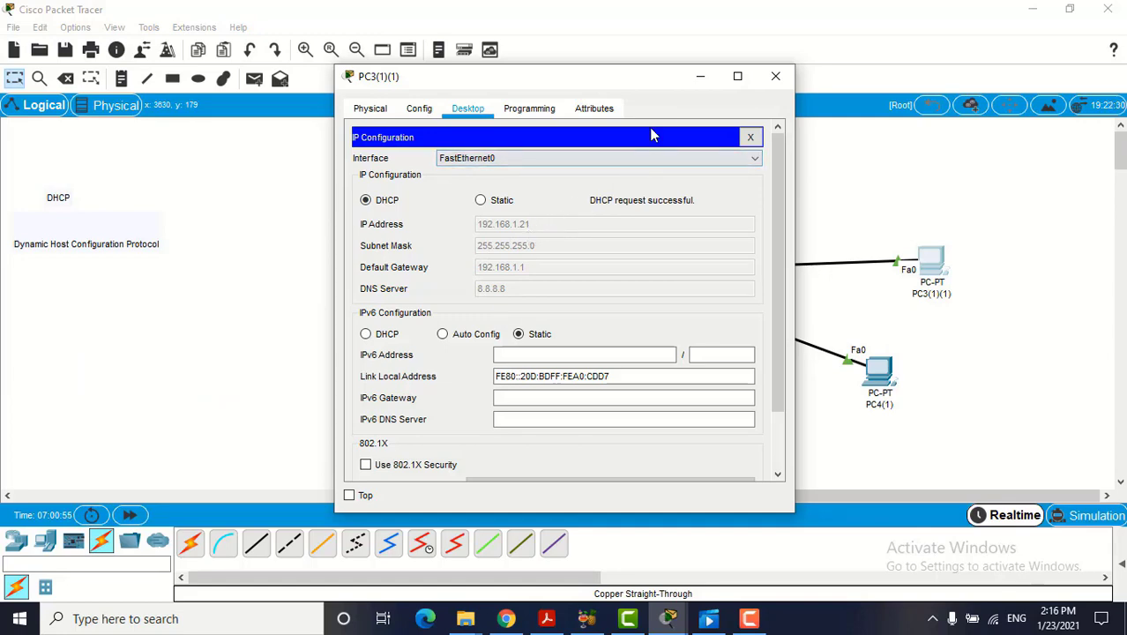
pyautogui.click(700, 79)
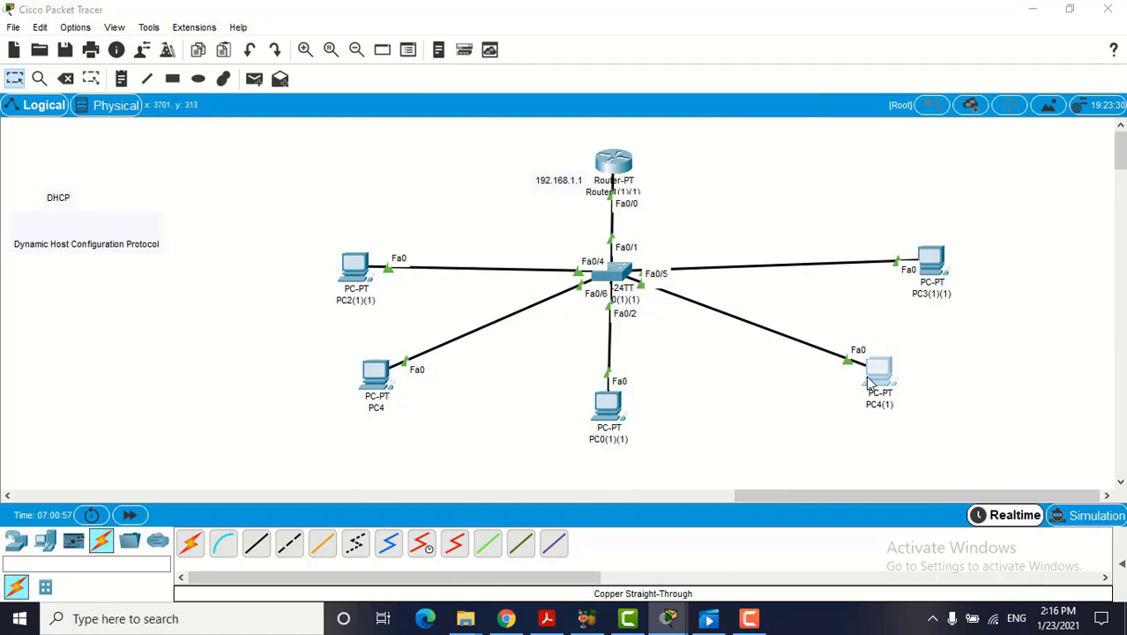
# - Renew PC4(1)'s IPv4 address by switching its configuration to static and back to DHCP
pyautogui.click(877, 370)
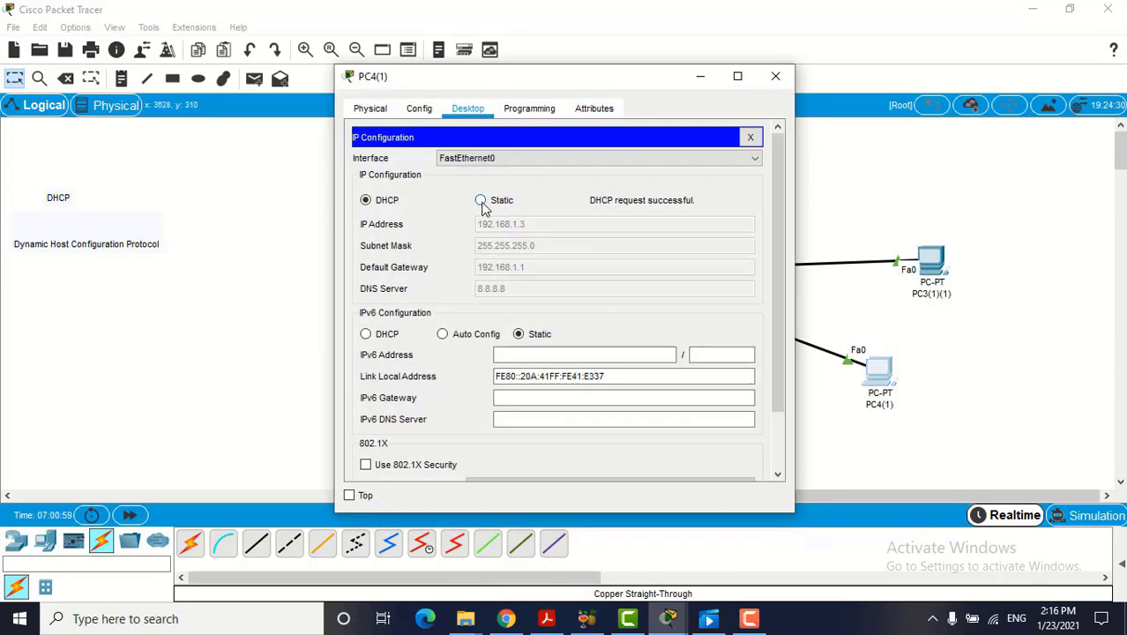
pyautogui.click(481, 201)
pyautogui.click(366, 201)
pyautogui.click(701, 76)
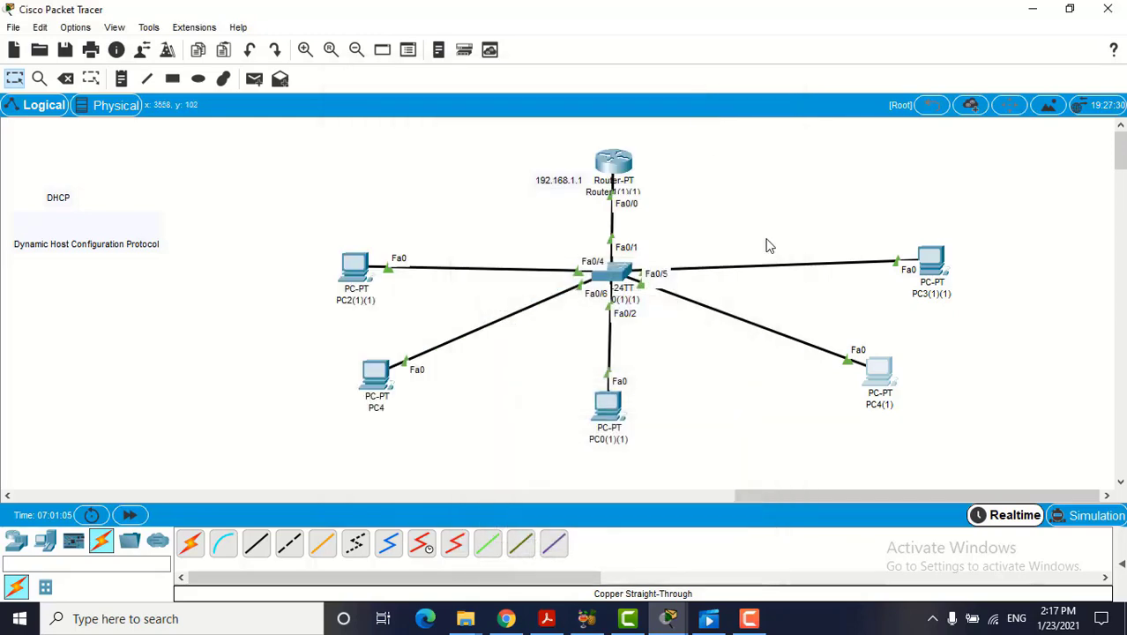
# - Renew PC0(1)(1)'s IPv4 address by switching its configuration to static and back to DHCP
pyautogui.click(608, 404)
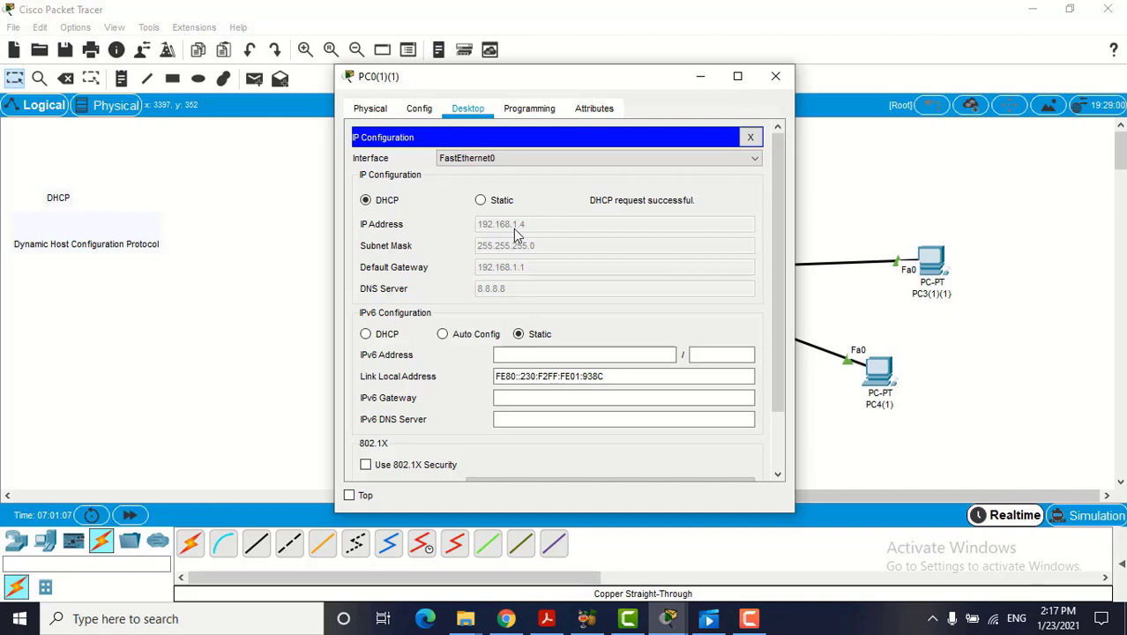
pyautogui.click(480, 200)
pyautogui.click(366, 200)
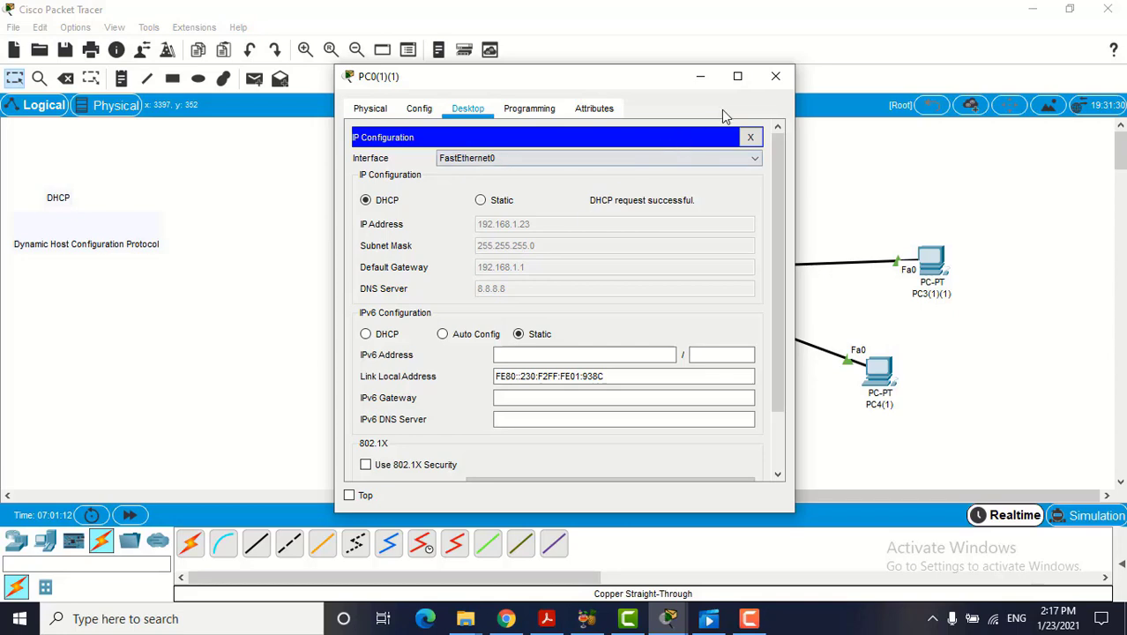
pyautogui.click(701, 78)
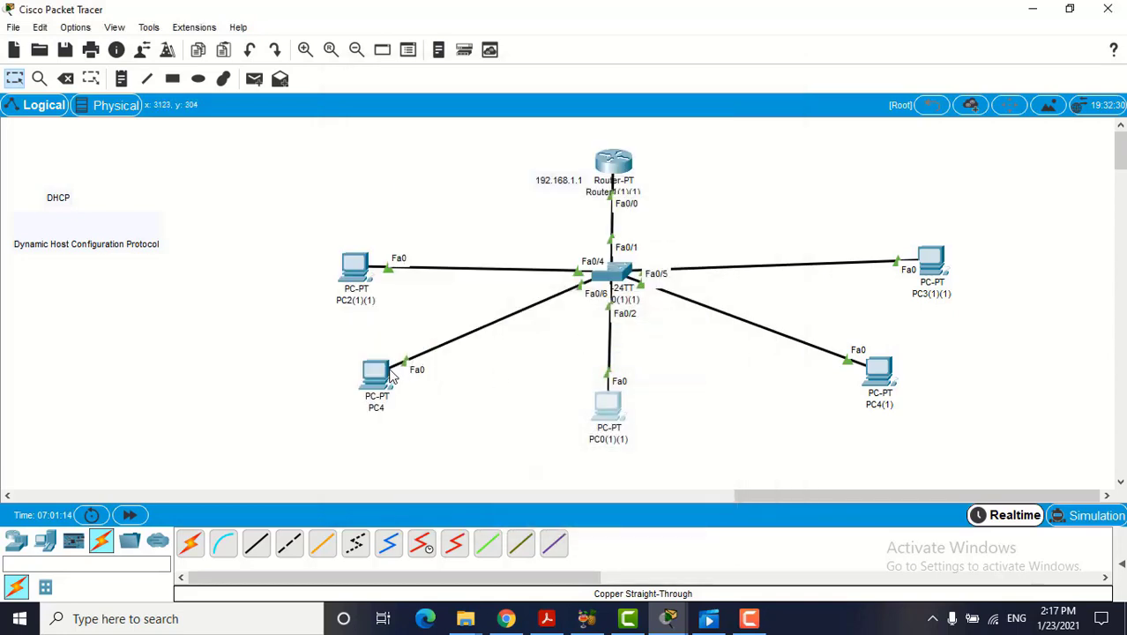
# - Renew PC4's IPv4 address by switching its configuration to static and back to DHCP
pyautogui.click(388, 381)
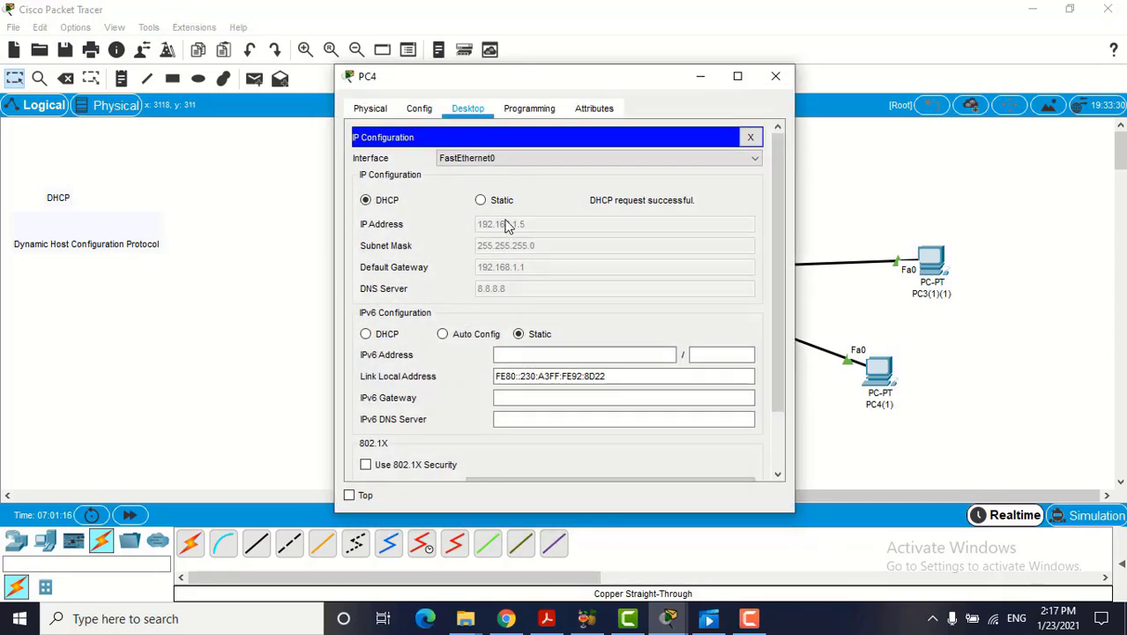
pyautogui.click(481, 200)
pyautogui.click(366, 200)
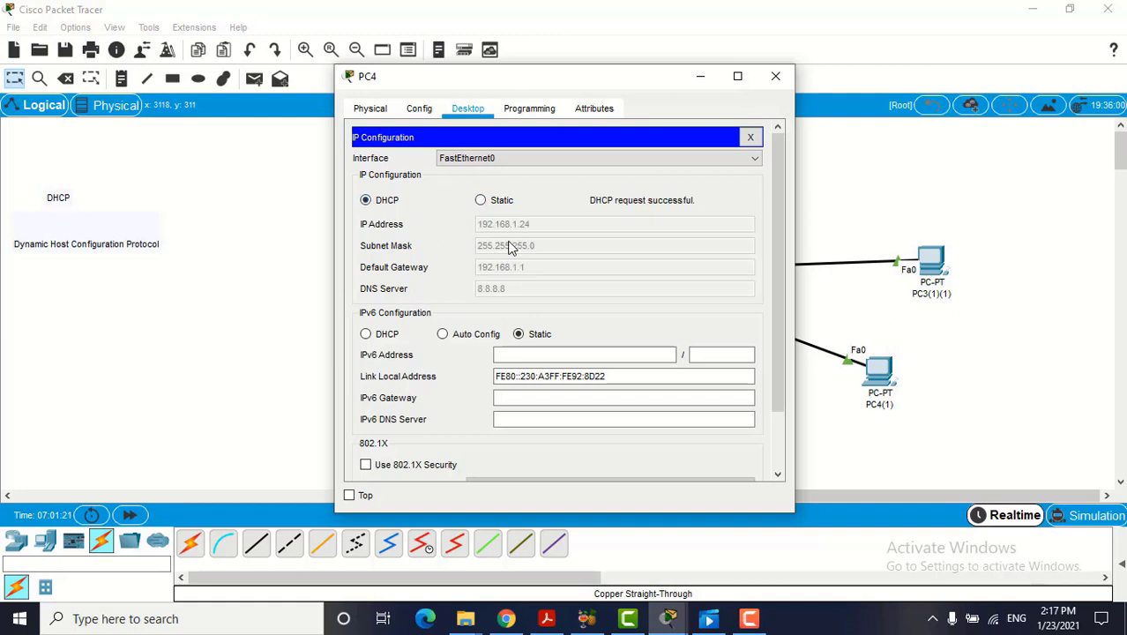
pyautogui.click(702, 76)
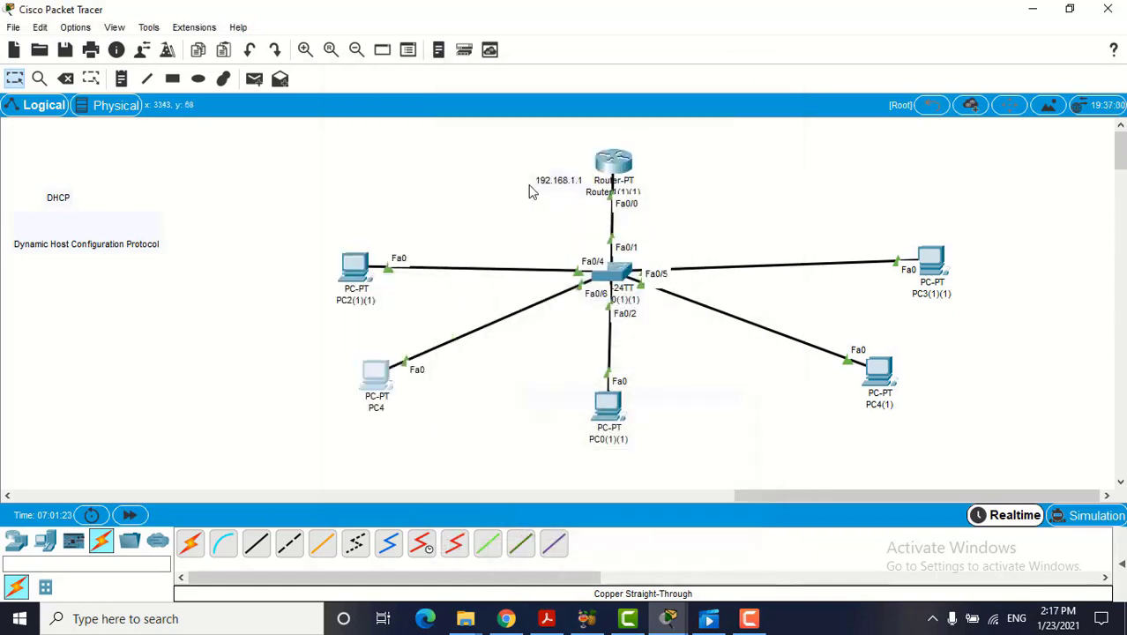
# - Renew PC2(1)(1)'s IPv4 address by switching its configuration to static and back to DHCP
pyautogui.click(364, 269)
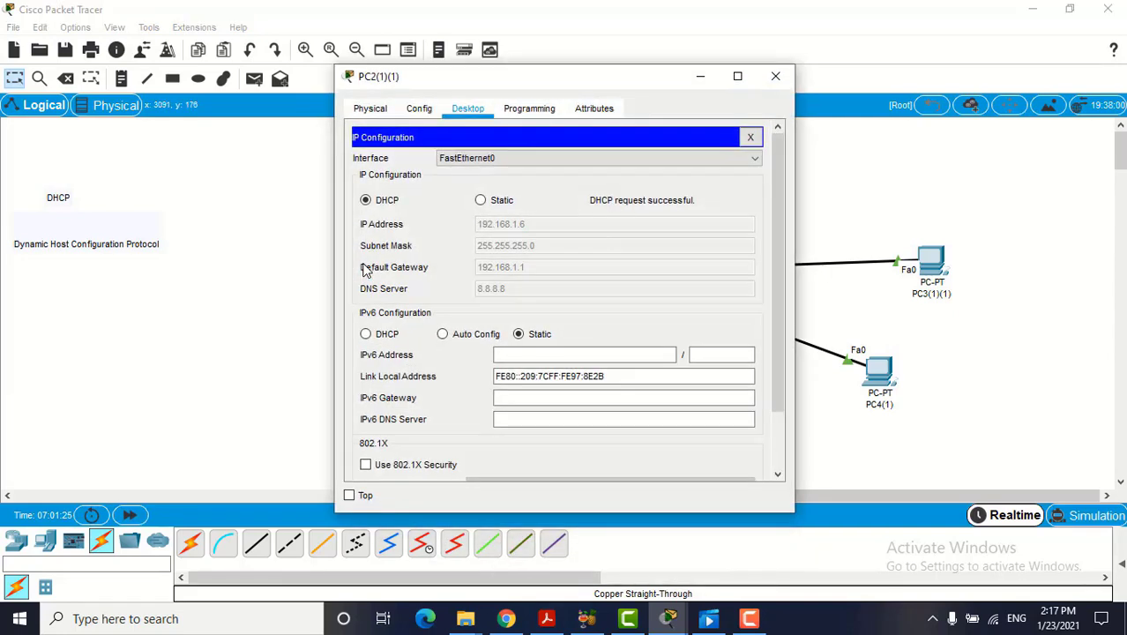
pyautogui.click(481, 201)
pyautogui.click(367, 202)
pyautogui.click(749, 619)
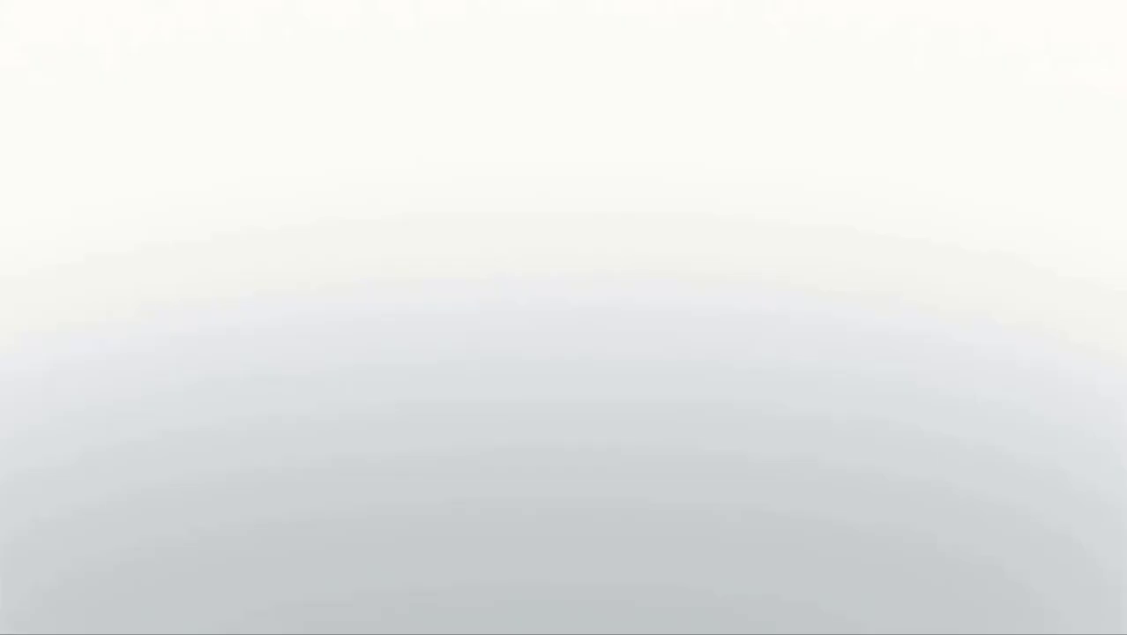